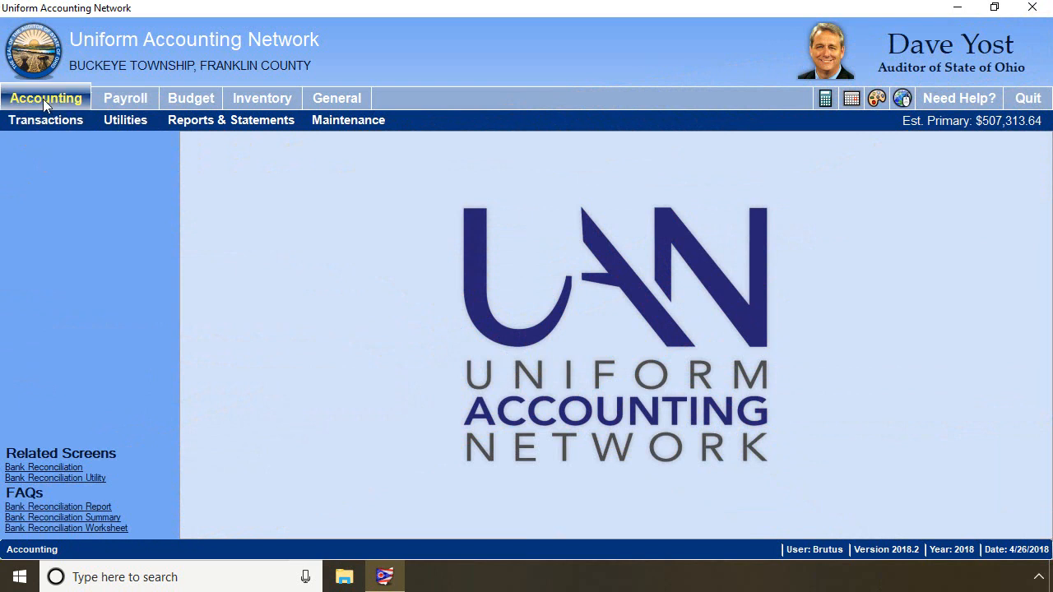
Open the accounting payment reports and choose the Payment Register Detail report for the year 2017
{"action": "left_click", "coordinate": [187, 123]}
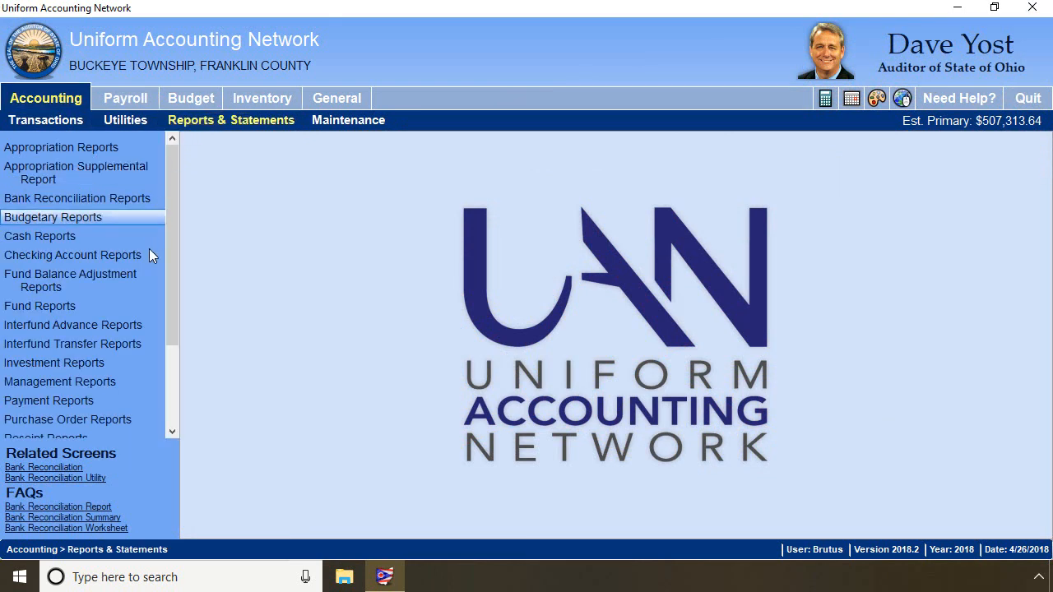
{"action": "left_click", "coordinate": [76, 404]}
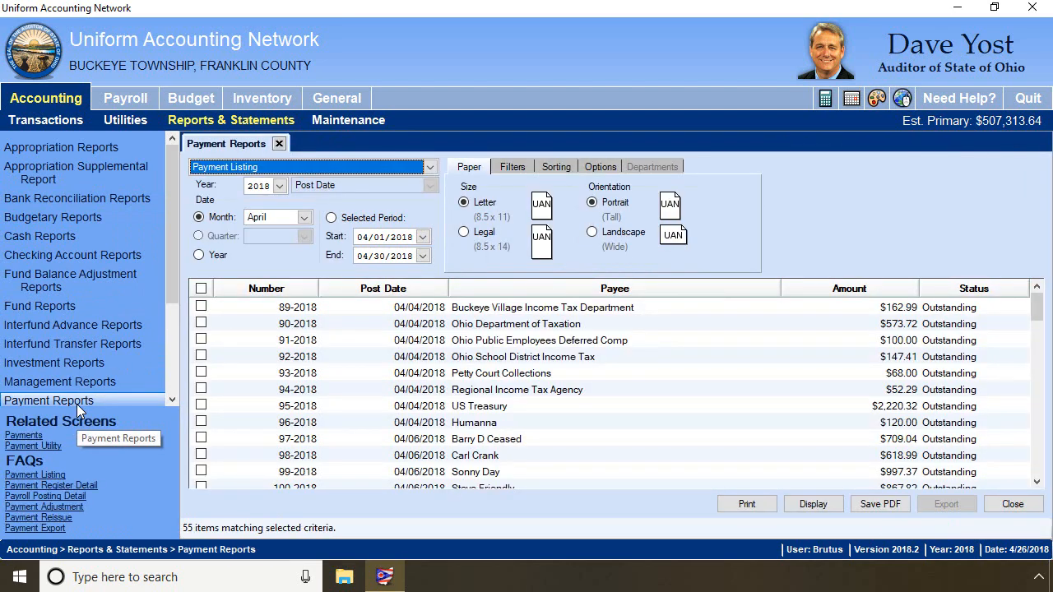
{"action": "left_click", "coordinate": [431, 169]}
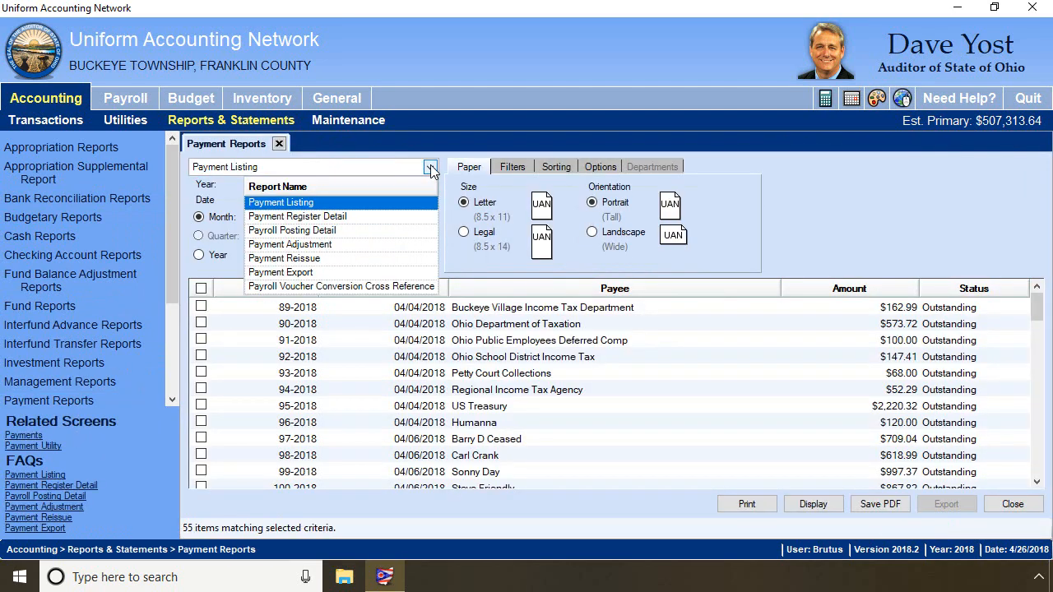
{"action": "left_click", "coordinate": [272, 217]}
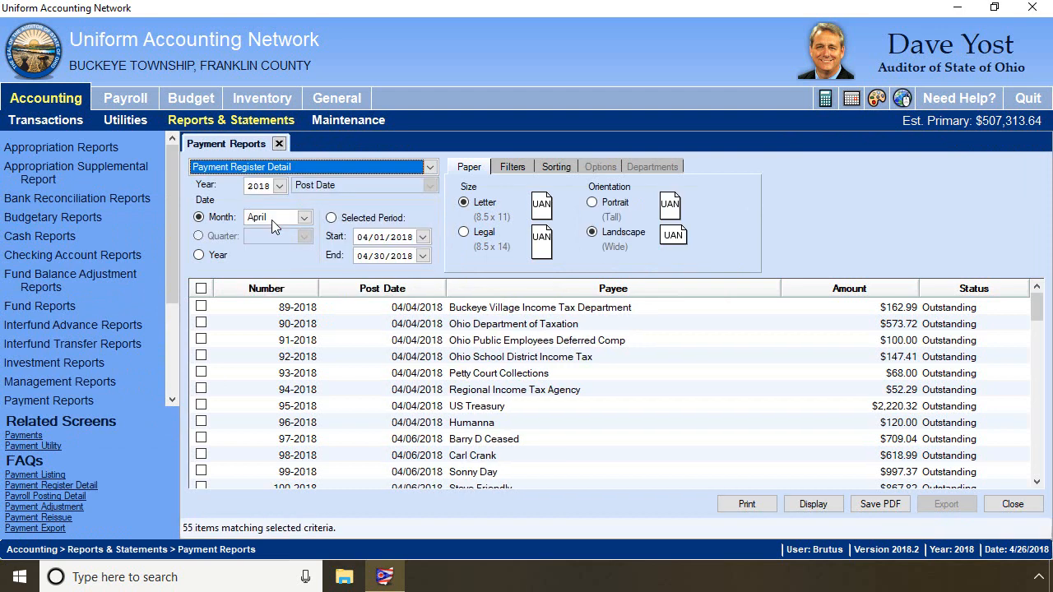
{"action": "left_click", "coordinate": [280, 186]}
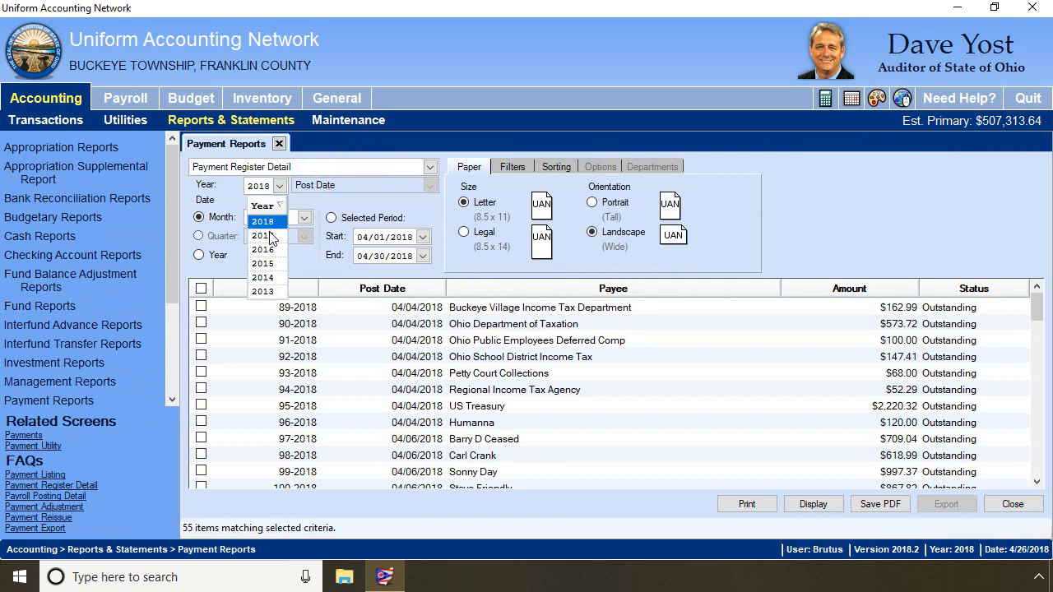
{"action": "left_click", "coordinate": [272, 238]}
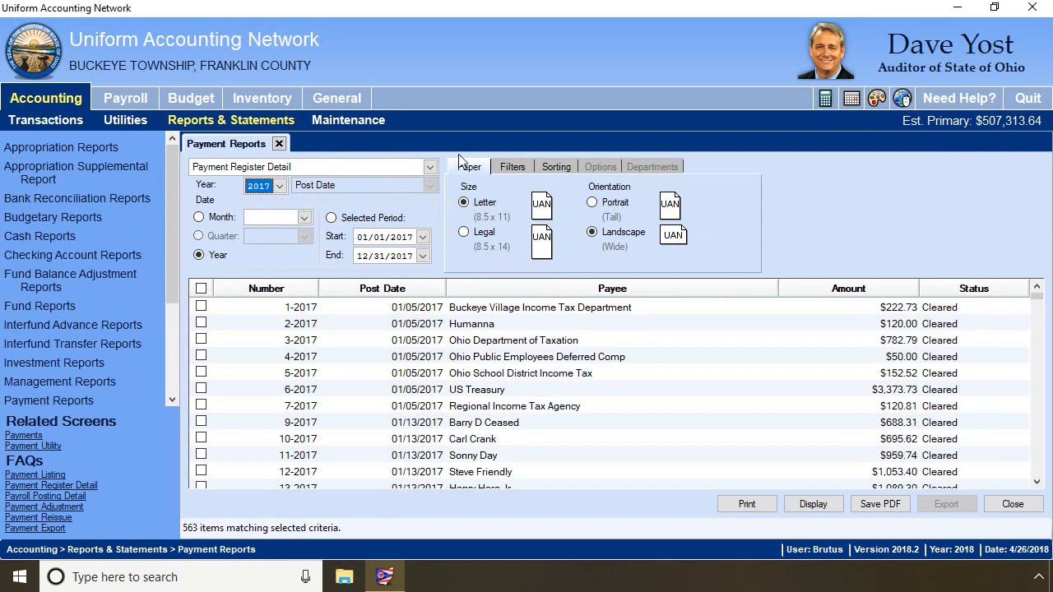
Filter the payment list to Outstanding status and Accounting type
{"action": "left_click", "coordinate": [513, 167]}
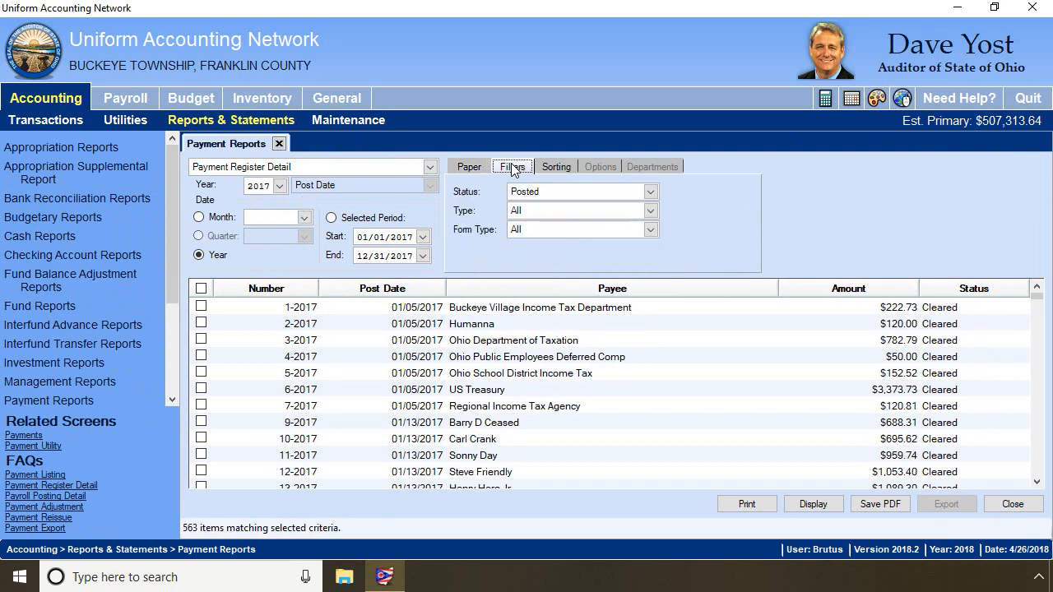
{"action": "left_click", "coordinate": [539, 195]}
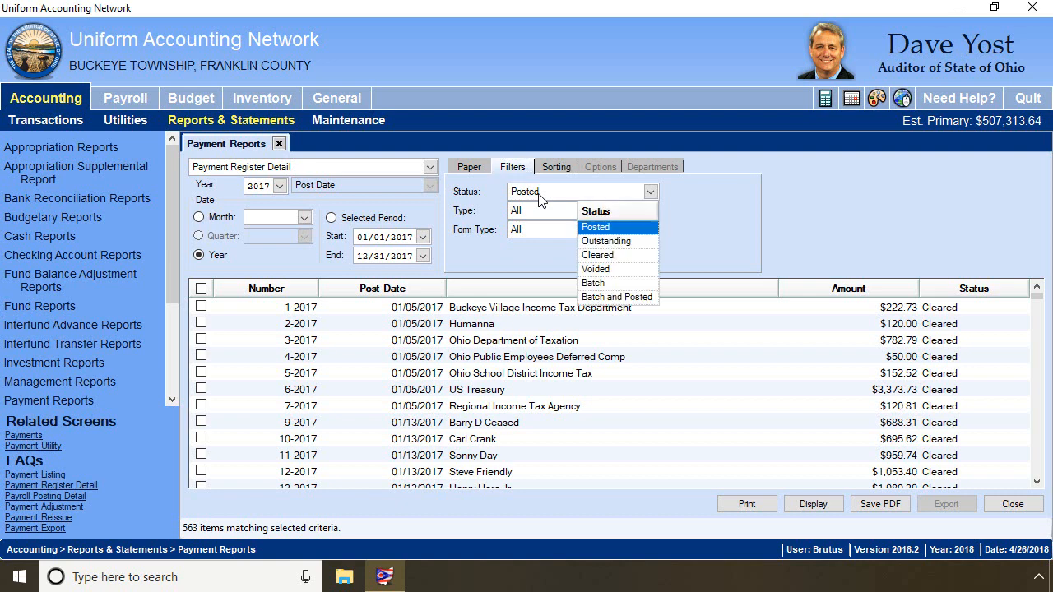
{"action": "left_click", "coordinate": [589, 242]}
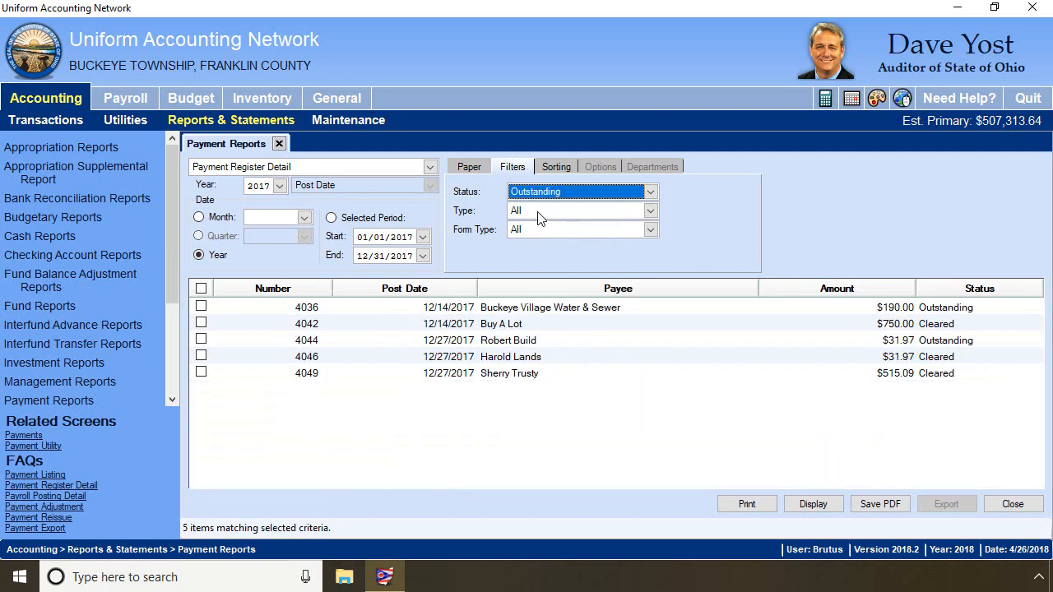
{"action": "left_click", "coordinate": [535, 213]}
{"action": "left_click", "coordinate": [632, 261]}
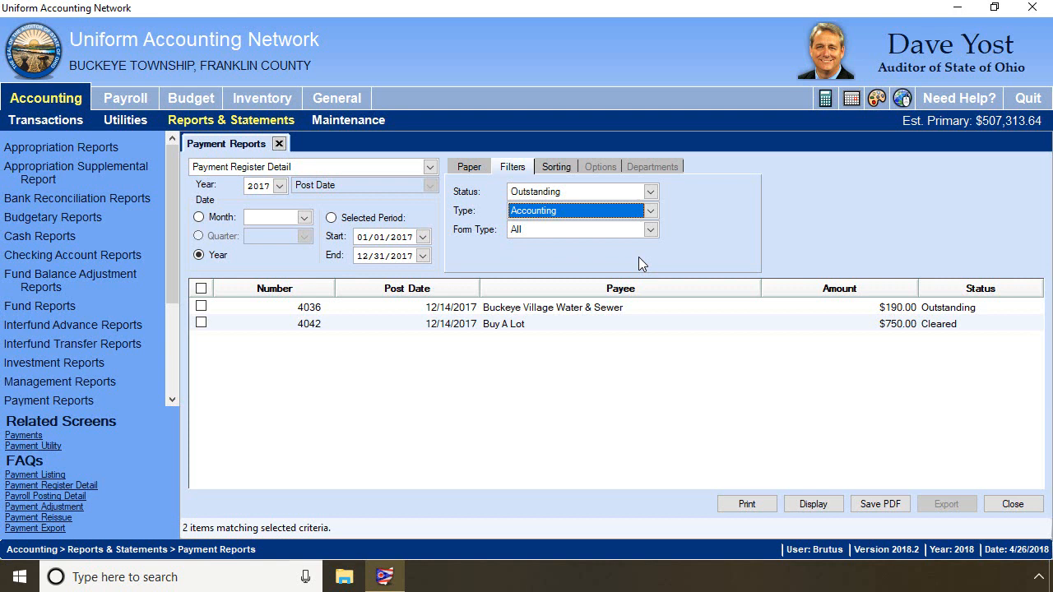
Display the register detail of Buckeye Village Water & Sewer payment 4036 to review its fund distribution, and close the report
{"action": "left_click", "coordinate": [201, 307]}
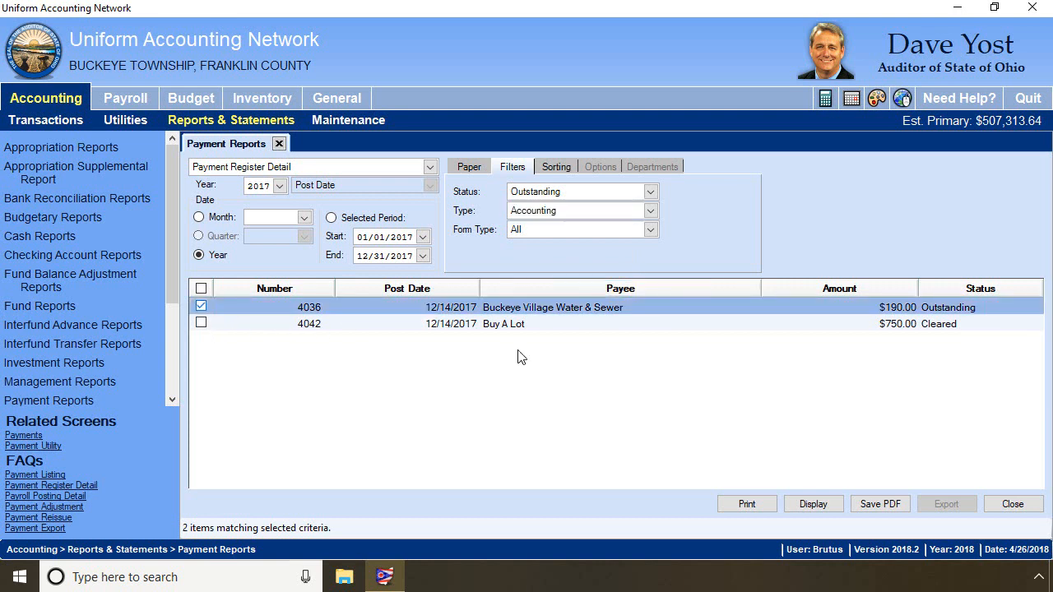
{"action": "left_click", "coordinate": [807, 502]}
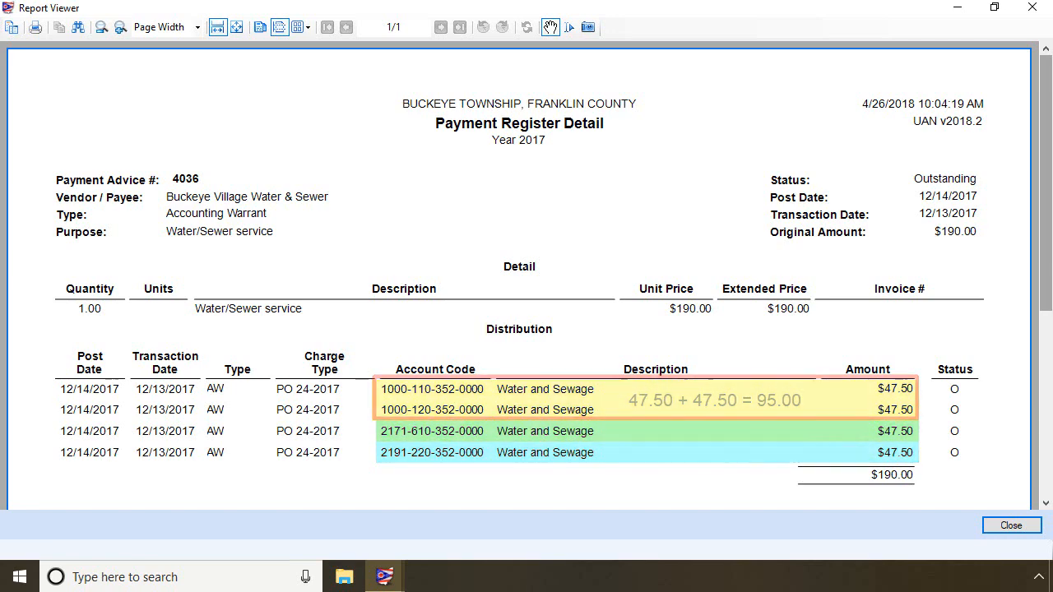
{"action": "left_click", "coordinate": [1010, 527]}
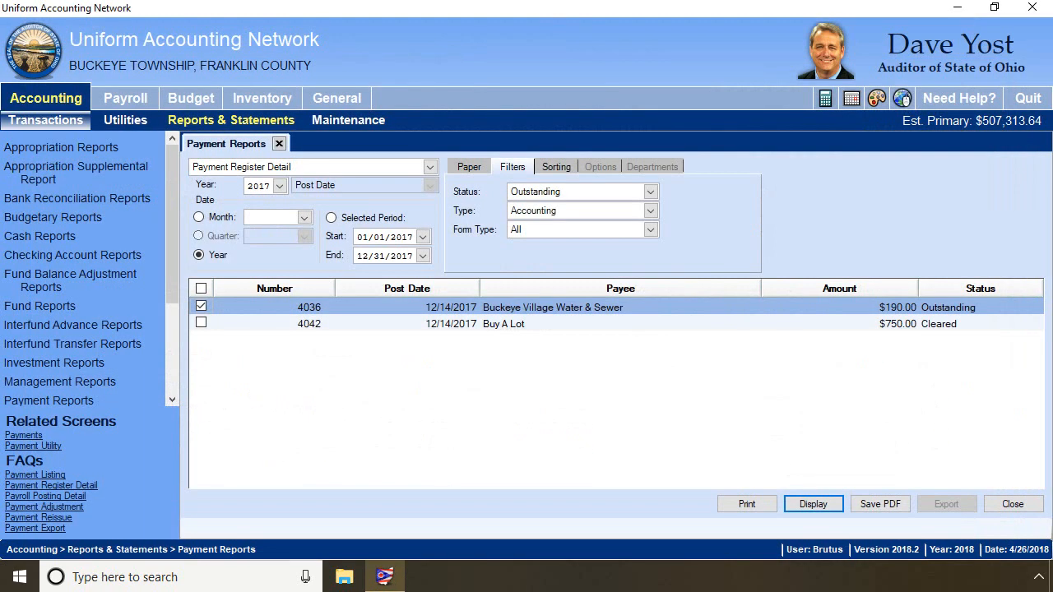
Open the Fund Balance Adjustment Utility and add a new adjustment, accepting the warning
{"action": "left_click", "coordinate": [124, 123]}
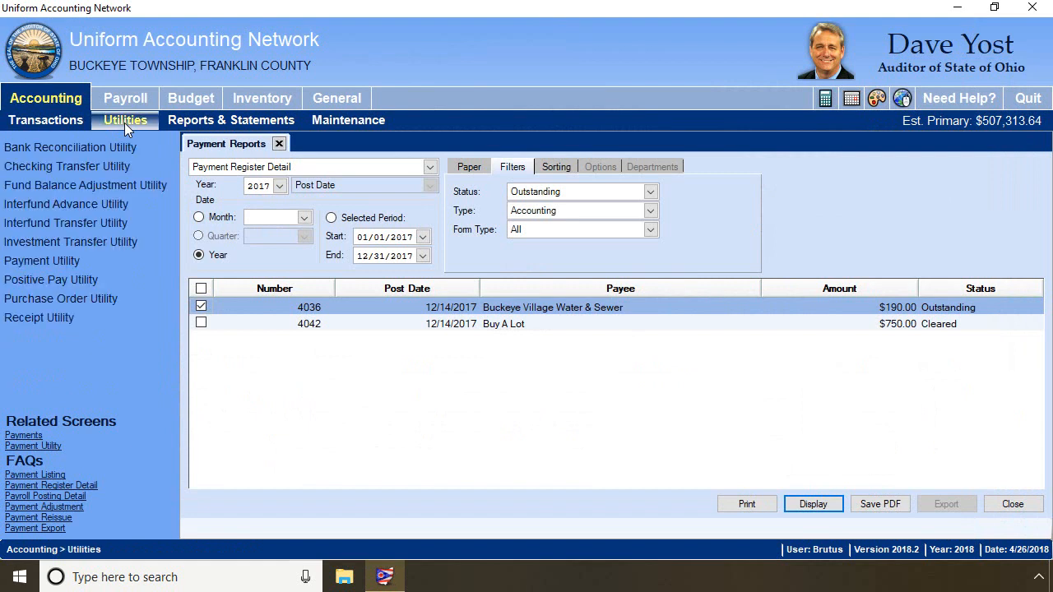
{"action": "left_click", "coordinate": [135, 185]}
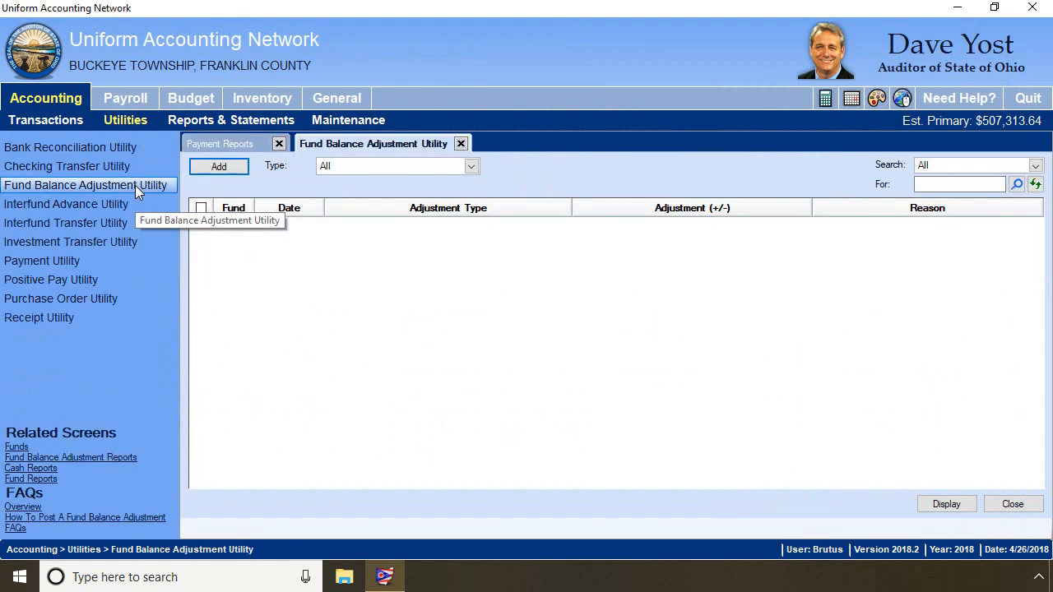
{"action": "left_click", "coordinate": [237, 167]}
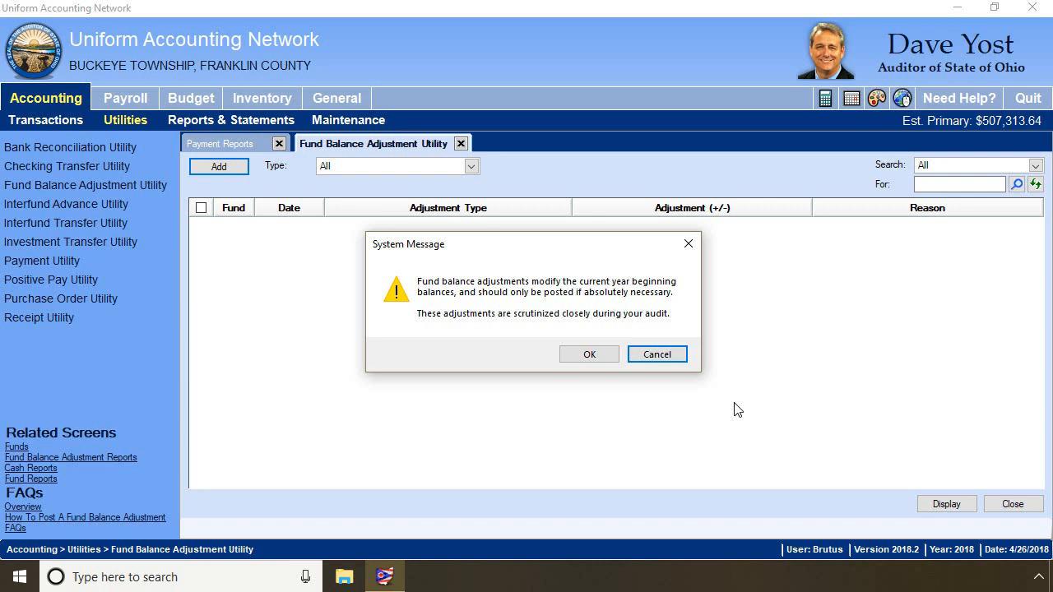
{"action": "left_click", "coordinate": [599, 357]}
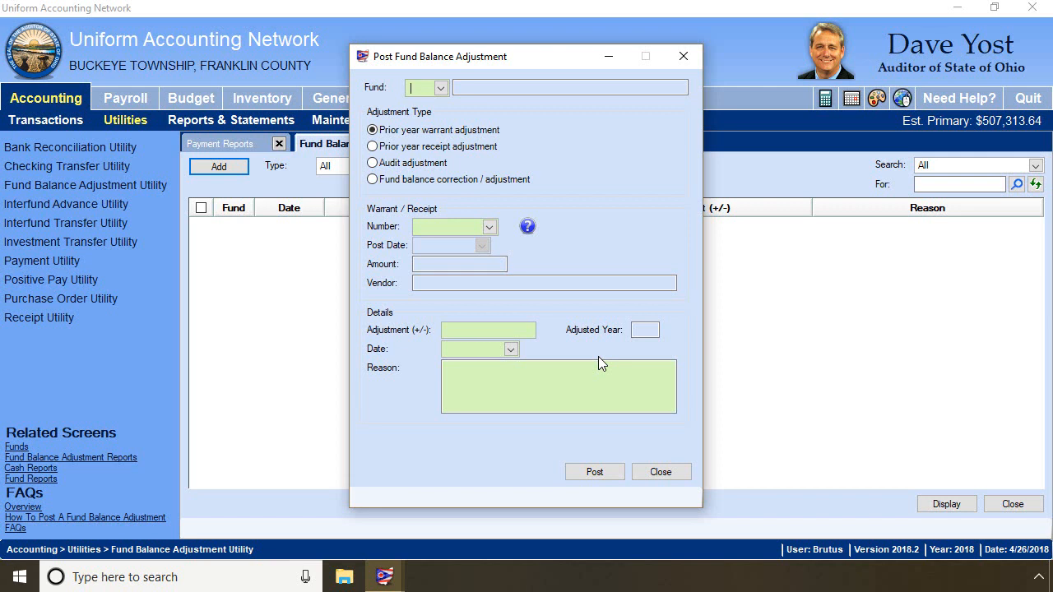
Choose fund 1000 General and prior-year warrant 4036 for the fund balance adjustment
{"action": "left_click", "coordinate": [441, 89]}
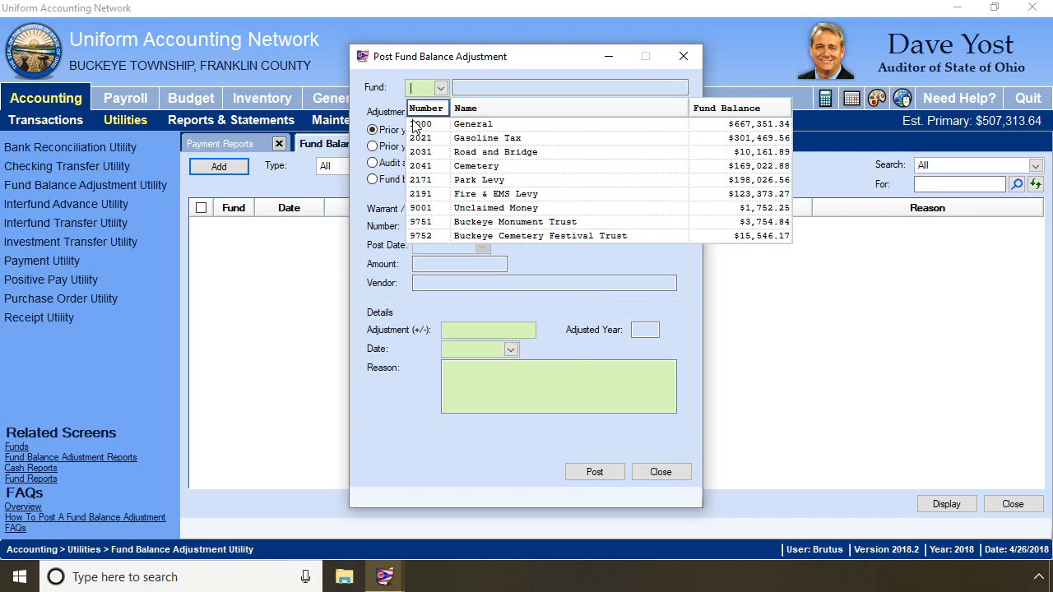
{"action": "left_click", "coordinate": [466, 130]}
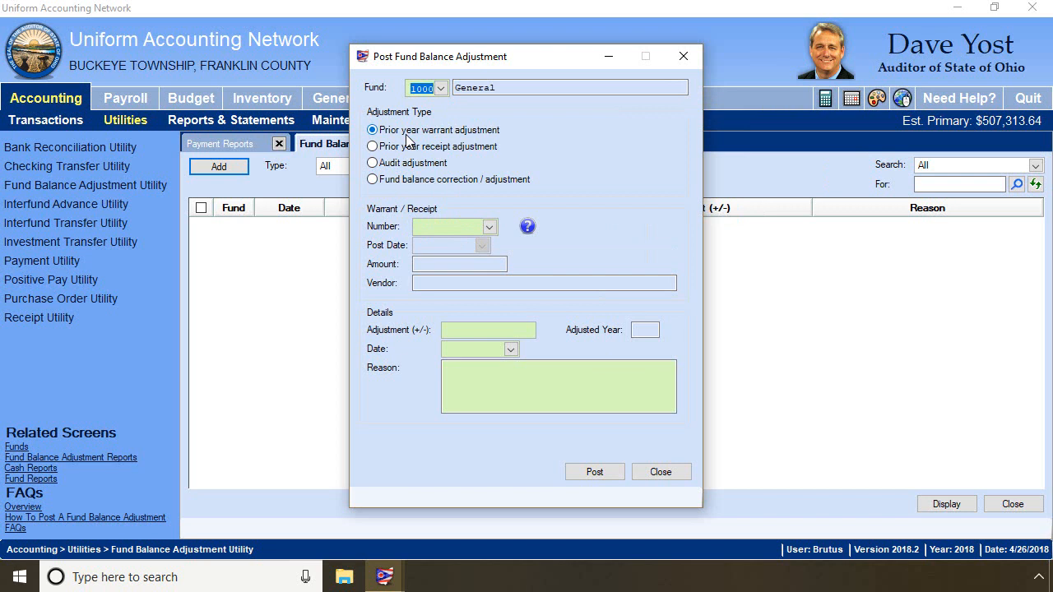
{"action": "left_click", "coordinate": [489, 227]}
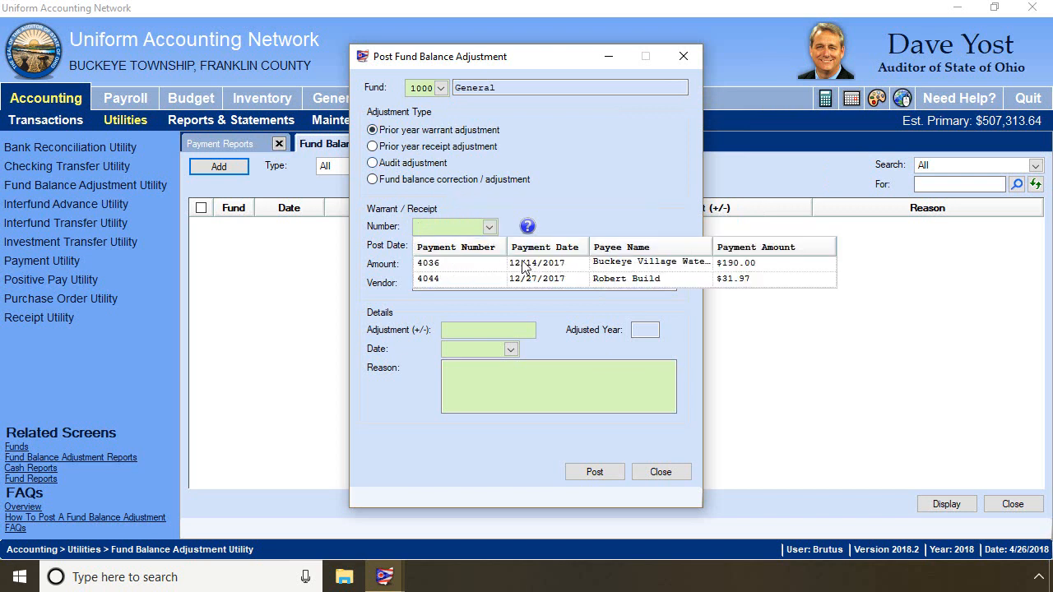
{"action": "left_click", "coordinate": [439, 263]}
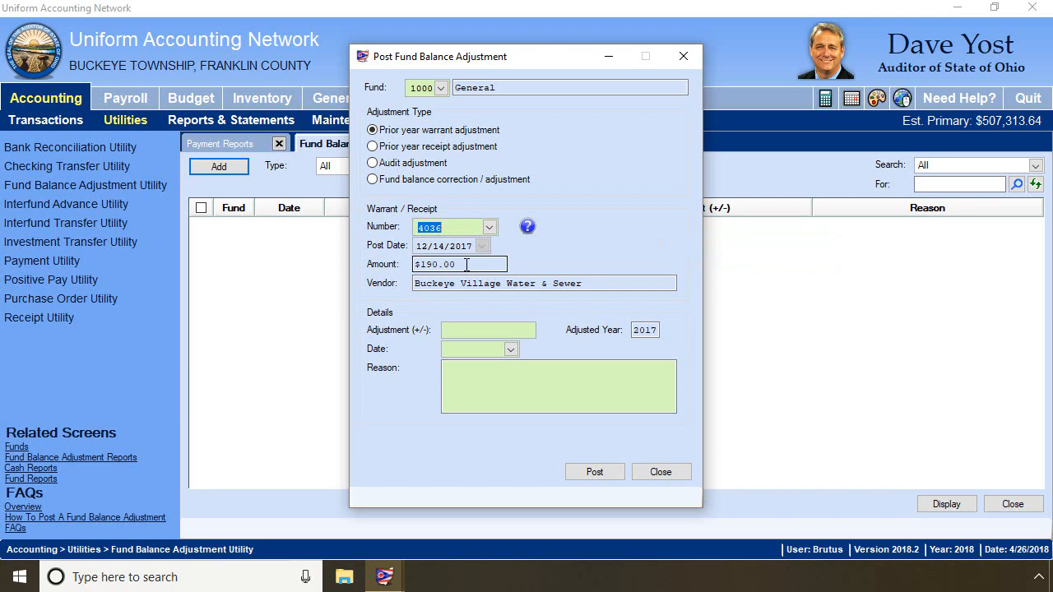
Enter an adjustment of 95.00 dated 04/26/2018 with the reason "Check was mailed but never delivered to vendor."
{"action": "left_click", "coordinate": [487, 329]}
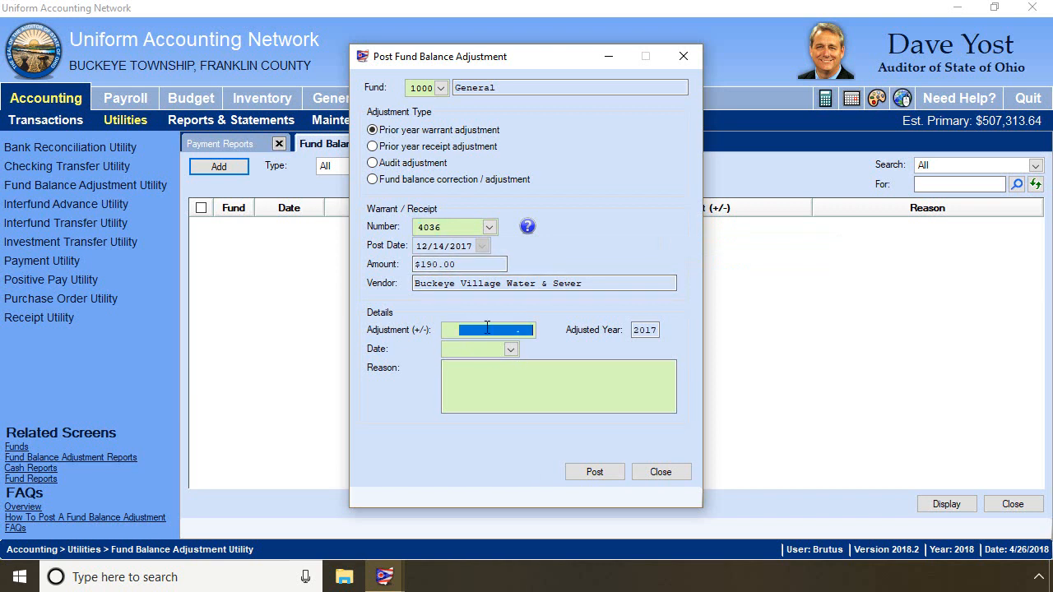
{"action": "type", "text": "95.00"}
{"action": "left_click", "coordinate": [509, 350]}
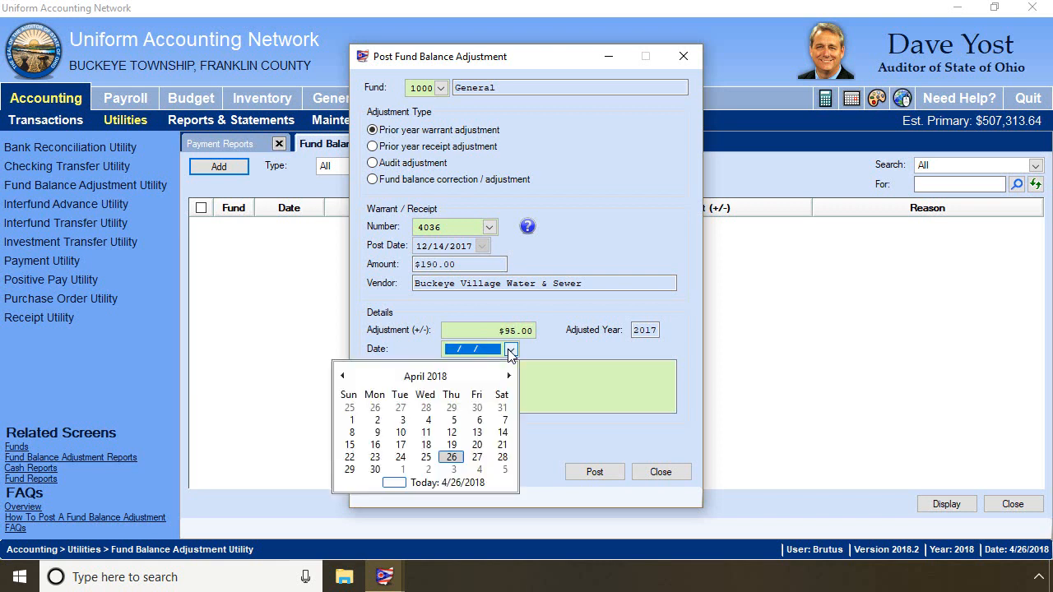
{"action": "left_click", "coordinate": [452, 458]}
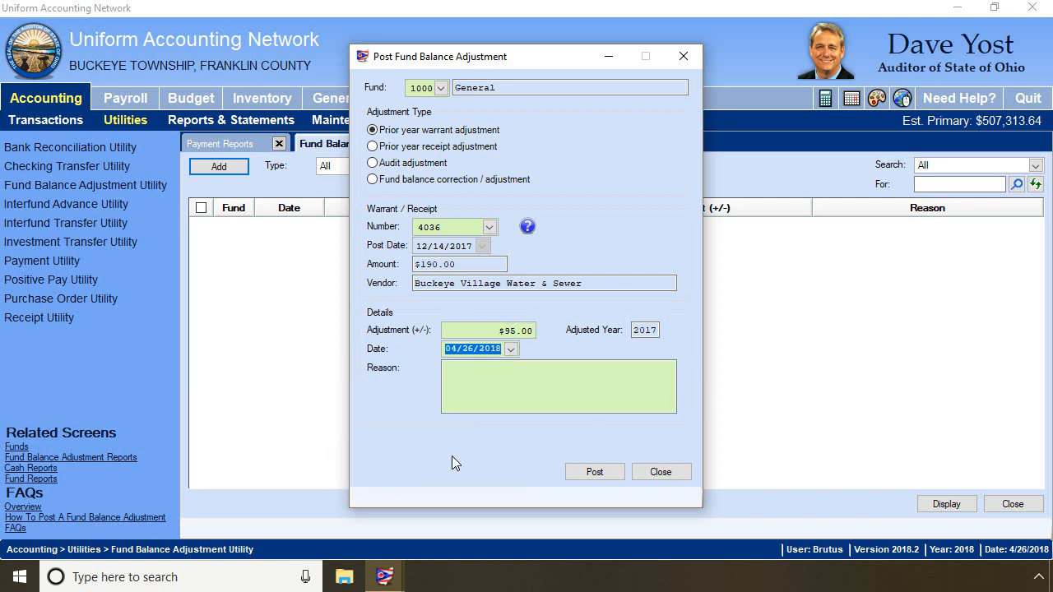
{"action": "left_click", "coordinate": [452, 375]}
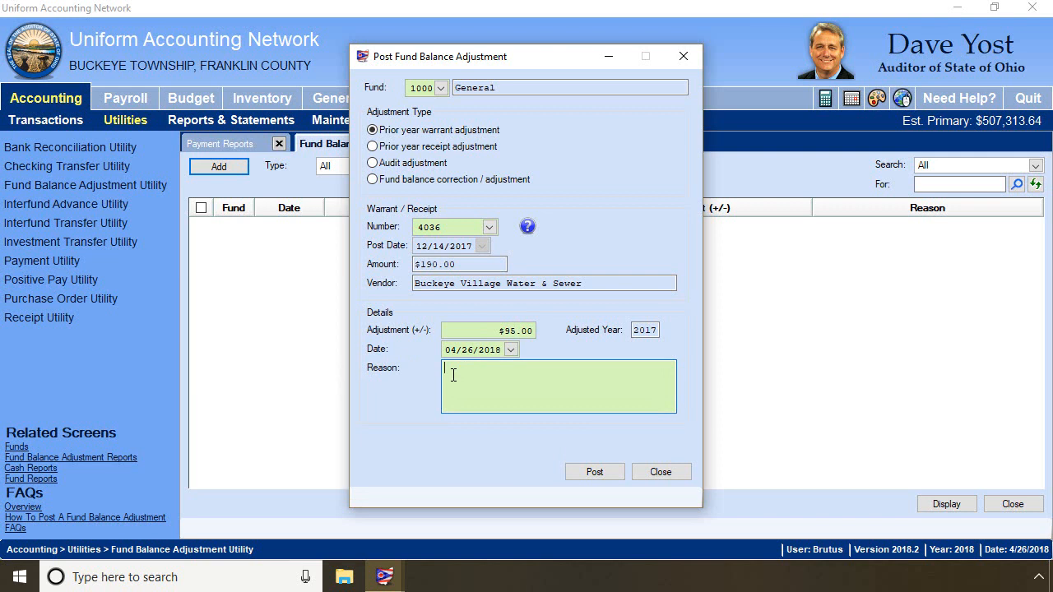
{"action": "type", "text": "Check was mailed but never delivered to vendor."}
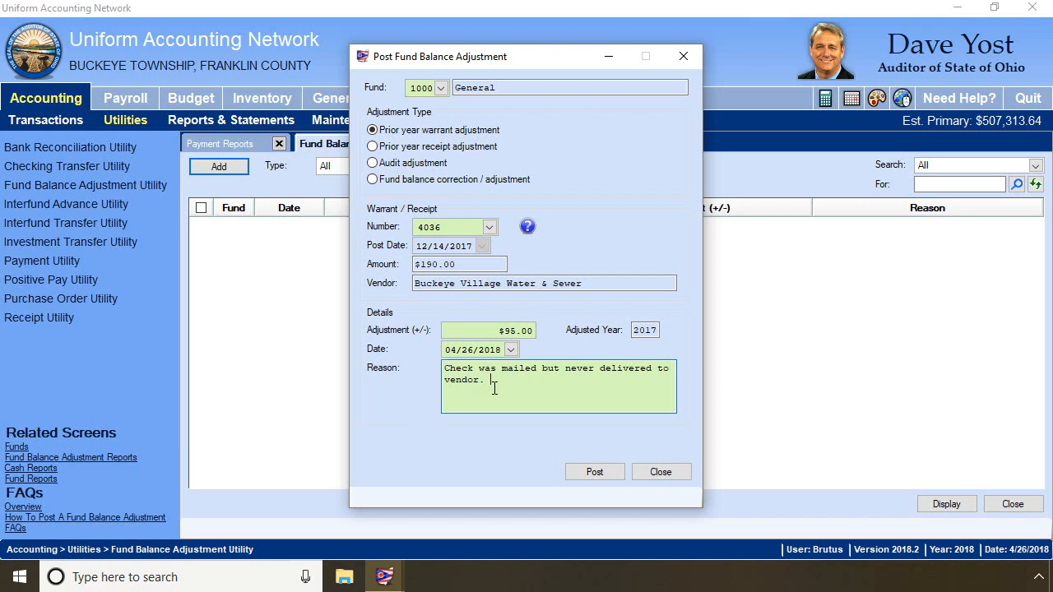
Copy the reason text for reuse and post the General fund adjustment
{"action": "left_click_drag", "start_coordinate": [485, 380], "coordinate": [400, 358]}
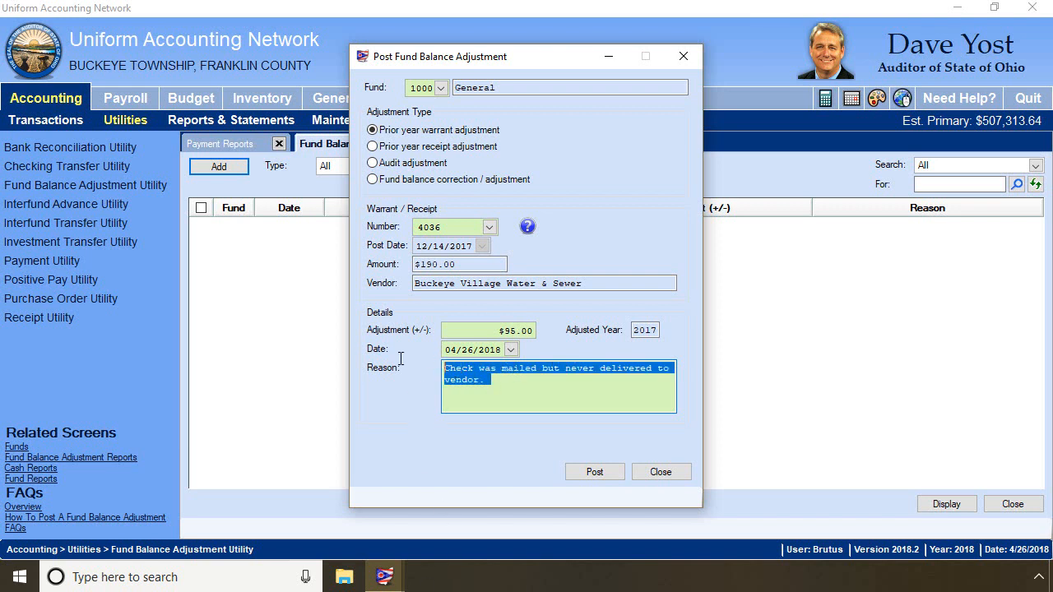
{"action": "right_click", "coordinate": [450, 377]}
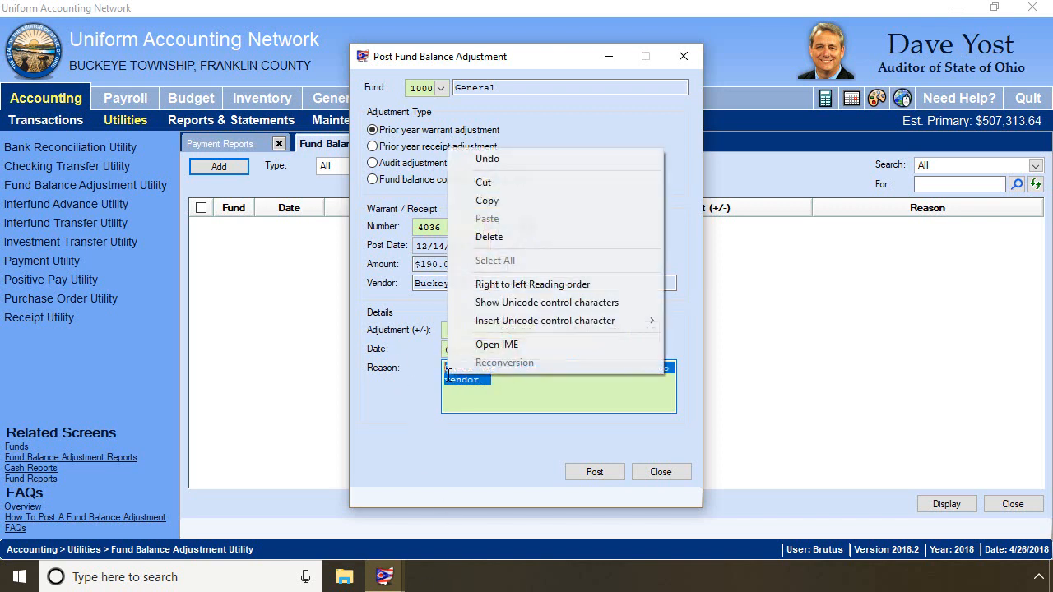
{"action": "left_click", "coordinate": [495, 200]}
{"action": "left_click", "coordinate": [556, 398]}
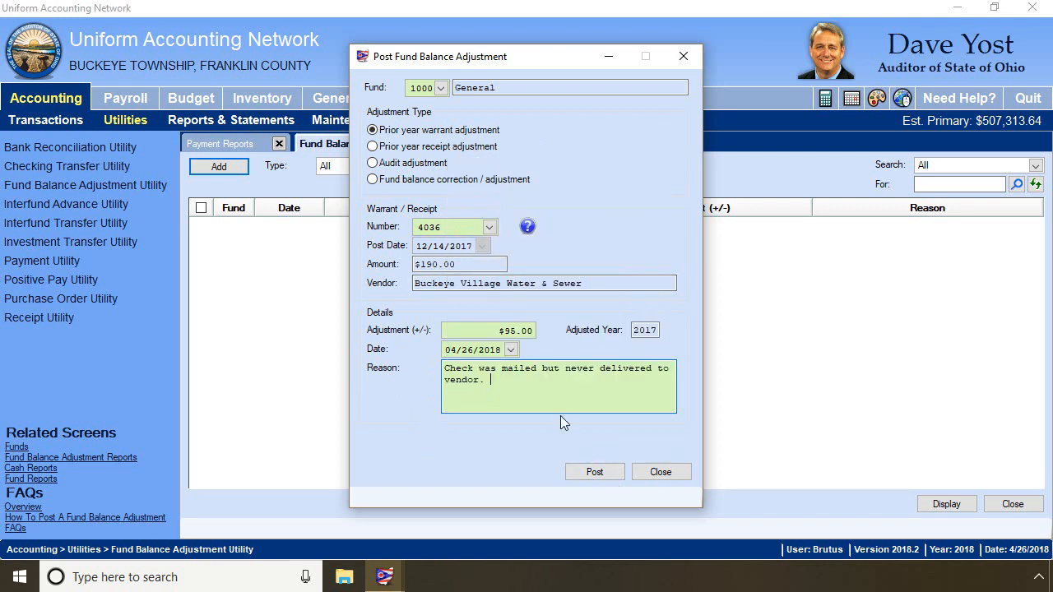
{"action": "left_click", "coordinate": [606, 469]}
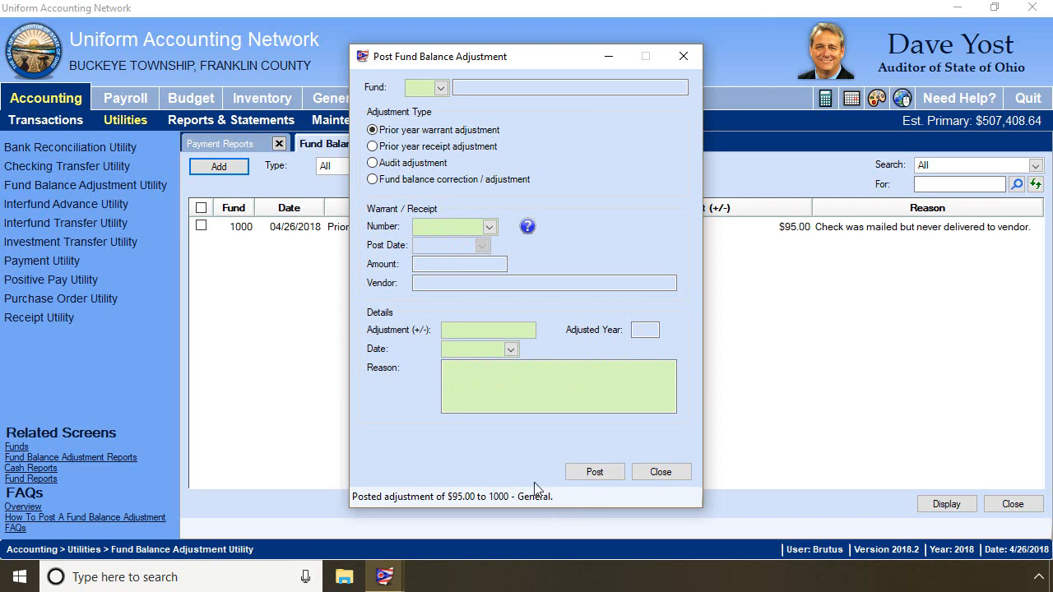
Choose fund 2171 Park Levy and warrant 4036 for another prior-year warrant adjustment
{"action": "left_click", "coordinate": [440, 88]}
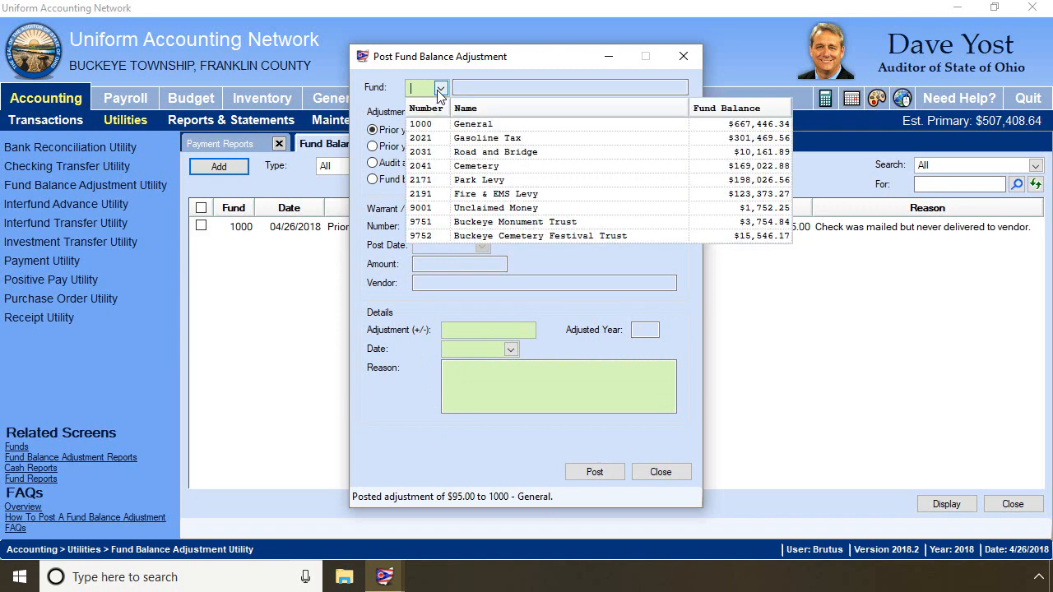
{"action": "left_click", "coordinate": [435, 180]}
{"action": "left_click", "coordinate": [489, 228]}
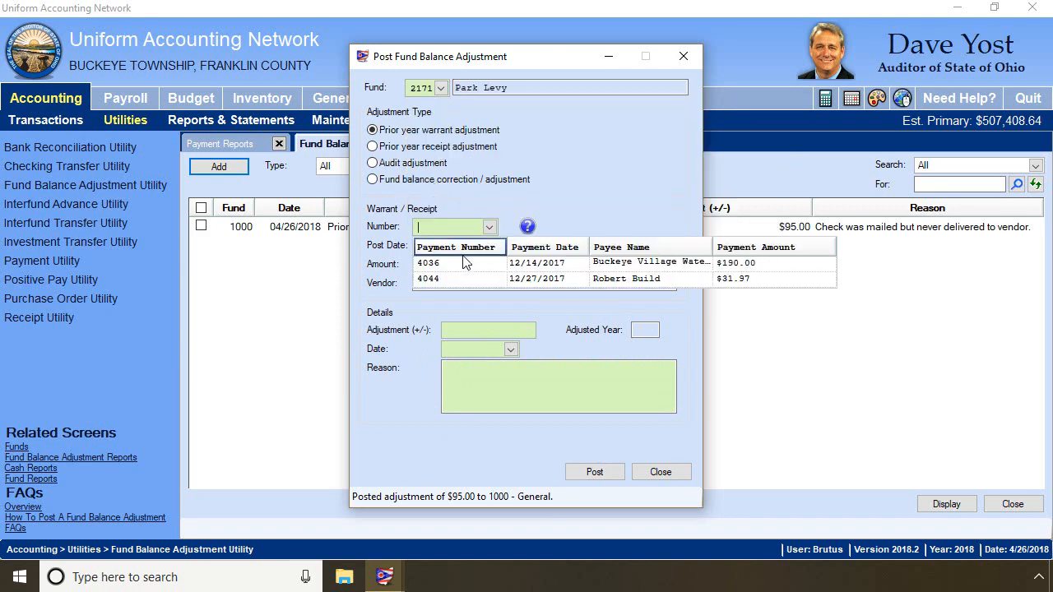
{"action": "left_click", "coordinate": [442, 263]}
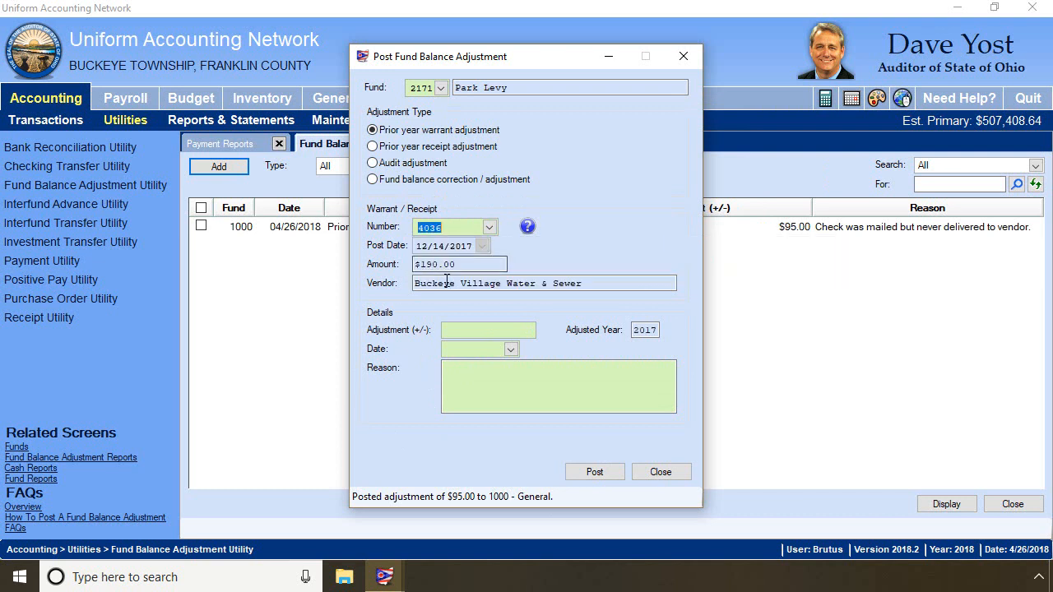
Enter a Park Levy adjustment of 47.50 dated 04/26/2018, reuse the copied reason text, and post it
{"action": "left_click", "coordinate": [475, 329]}
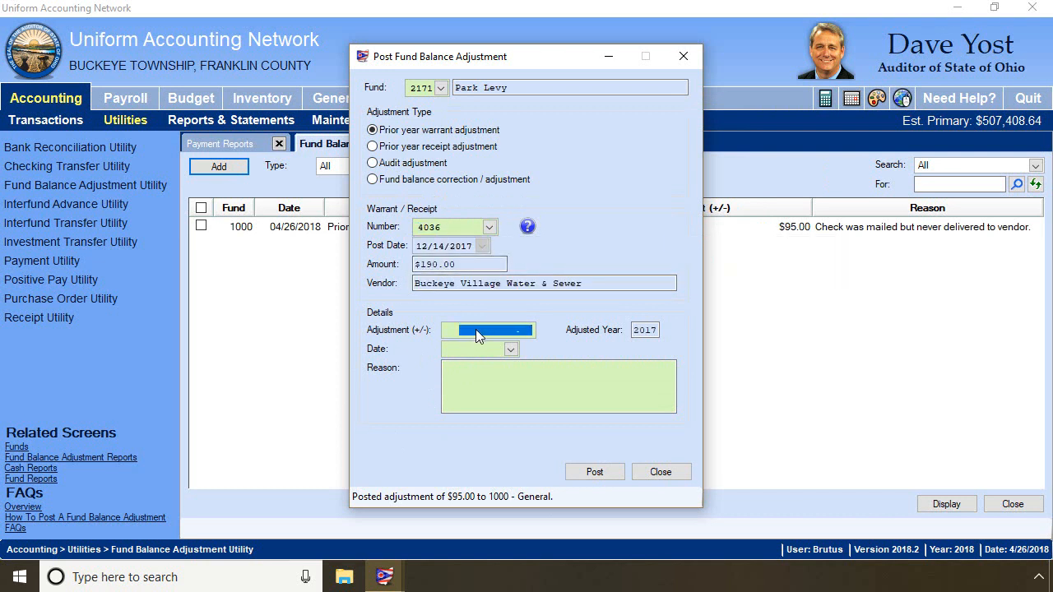
{"action": "type", "text": "47.50"}
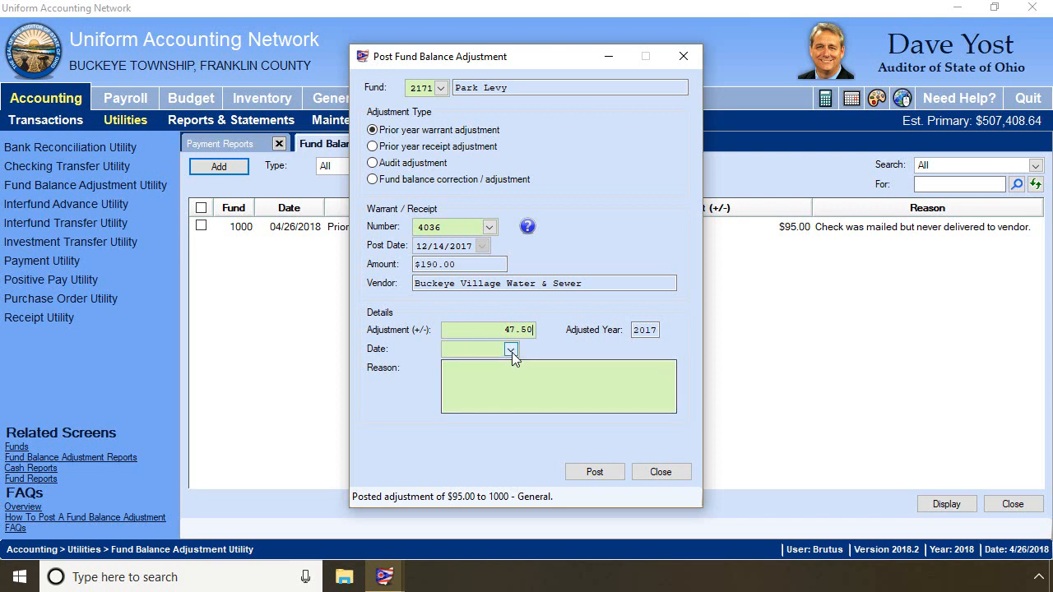
{"action": "left_click", "coordinate": [510, 349]}
{"action": "left_click", "coordinate": [452, 458]}
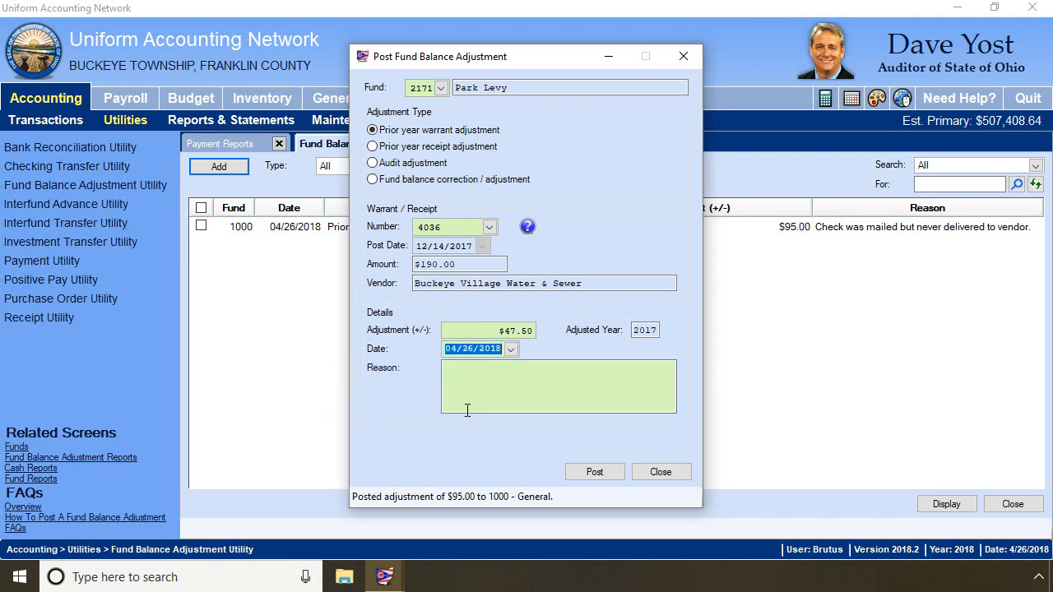
{"action": "left_click", "coordinate": [474, 372]}
{"action": "right_click", "coordinate": [477, 374]}
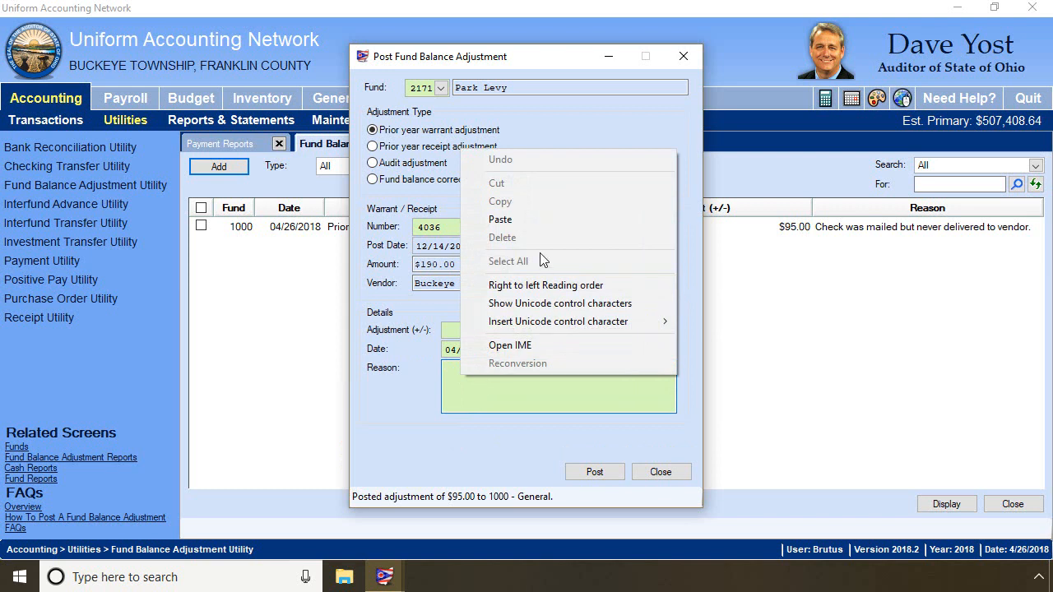
{"action": "left_click", "coordinate": [506, 220]}
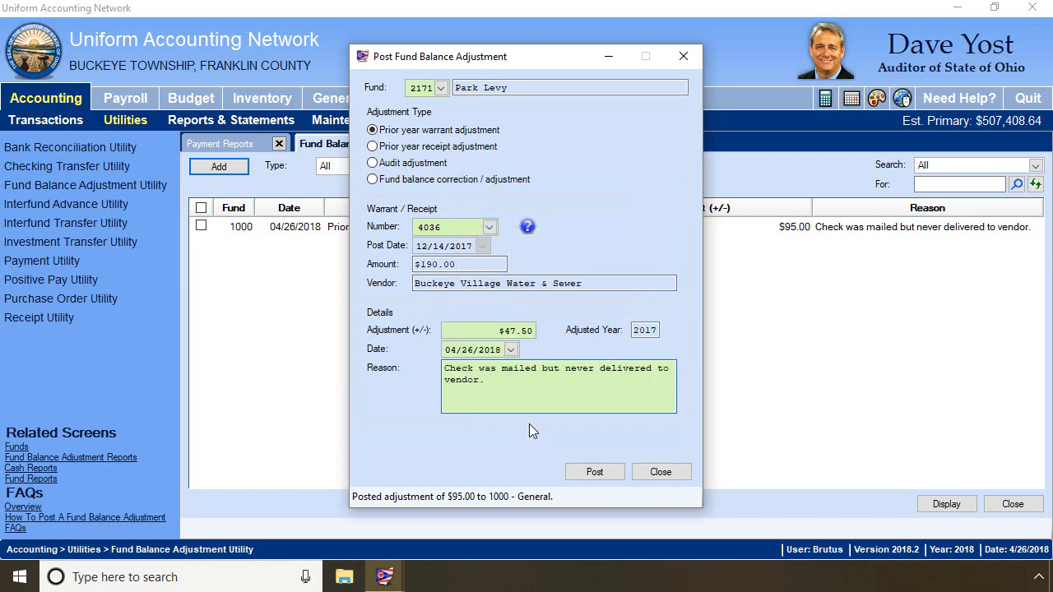
{"action": "left_click", "coordinate": [599, 474]}
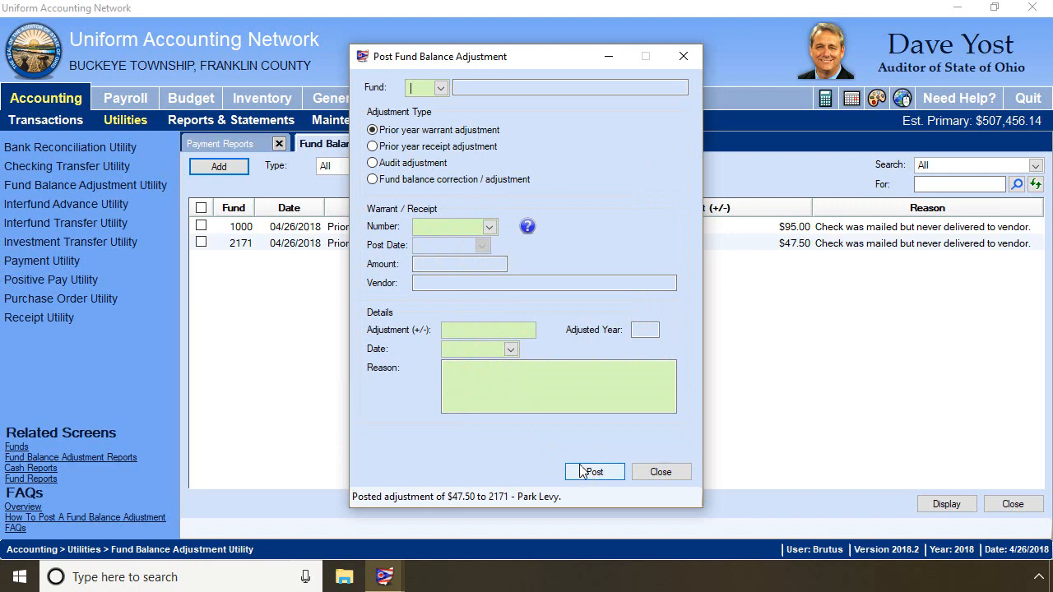
Choose fund 2191 Fire & EMS Levy and warrant 4036 for the remaining prior-year warrant adjustment
{"action": "left_click", "coordinate": [441, 88]}
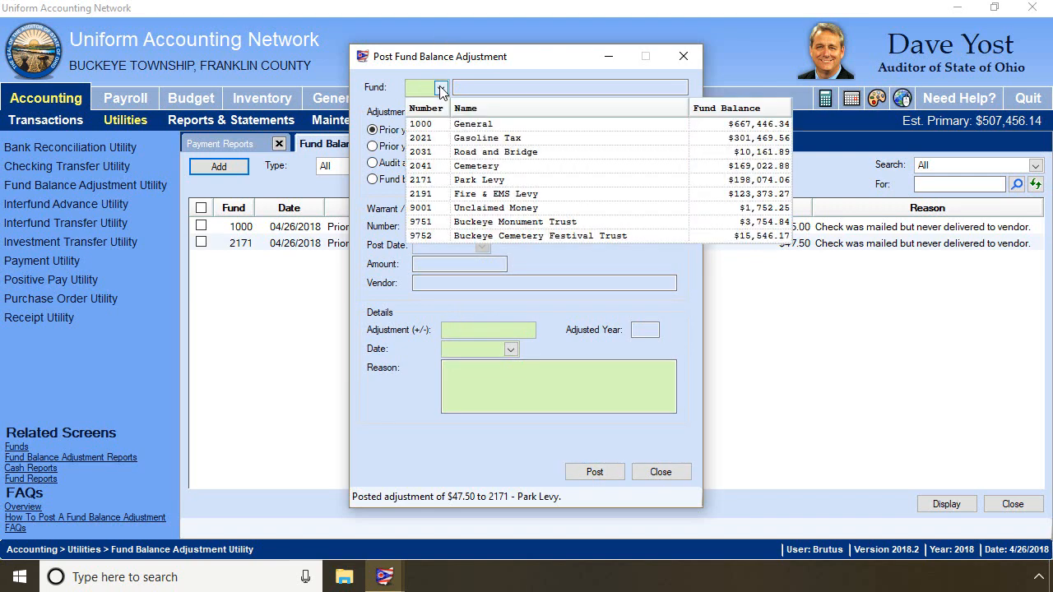
{"action": "left_click", "coordinate": [436, 195]}
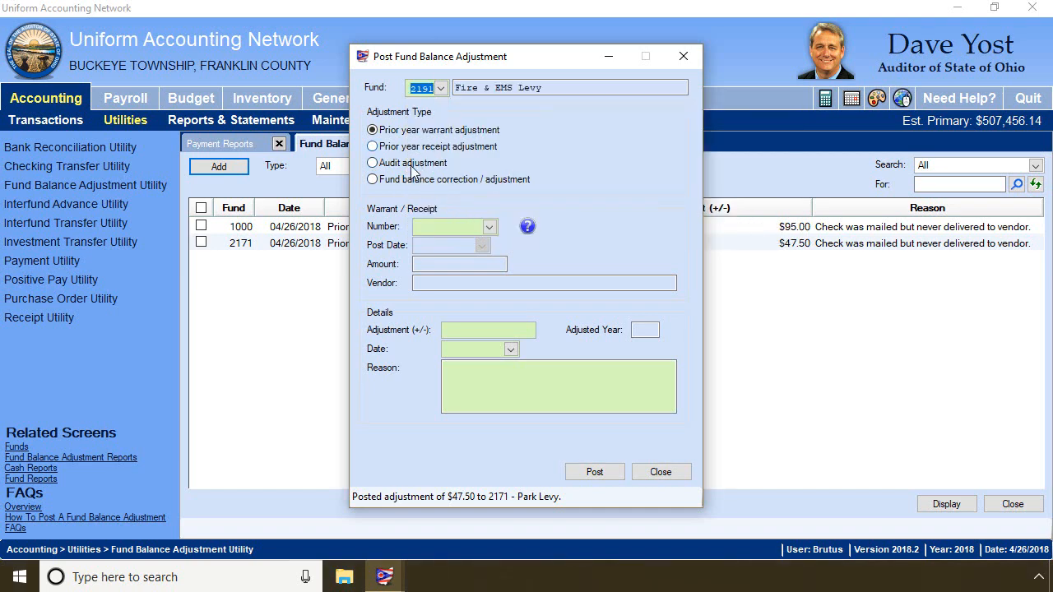
{"action": "left_click", "coordinate": [490, 227]}
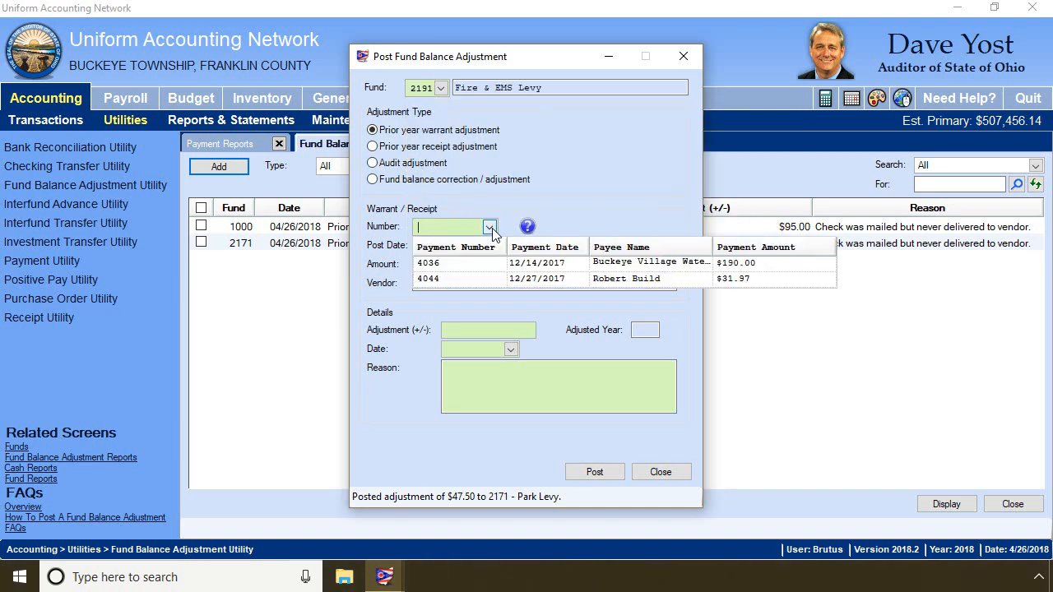
{"action": "left_click", "coordinate": [448, 263]}
Enter a Fire & EMS Levy adjustment of 47.50 dated 04/26/2018, paste the copied reason, and post it
{"action": "left_click", "coordinate": [486, 333]}
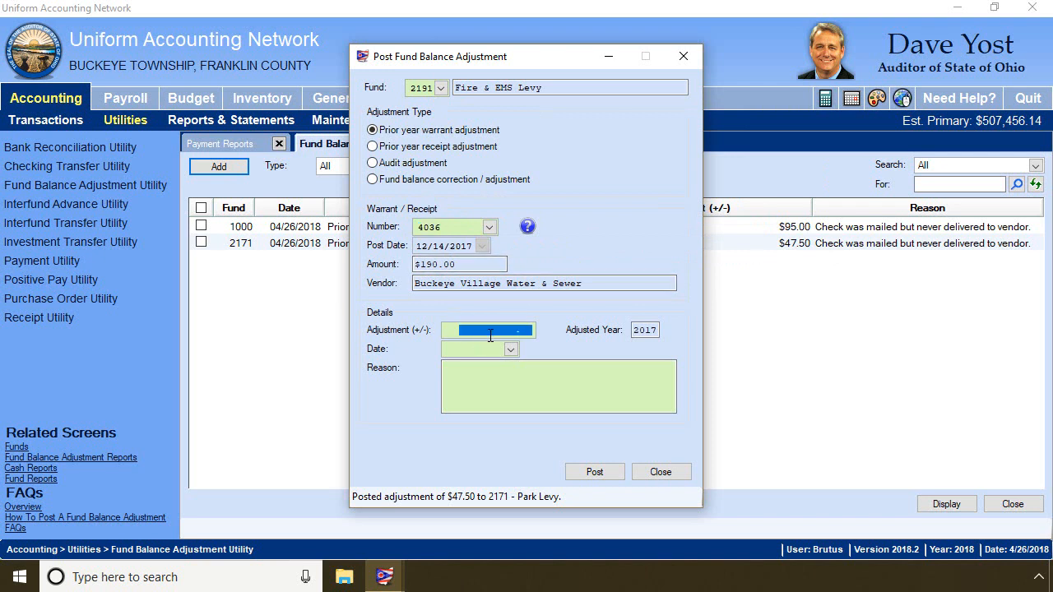
{"action": "type", "text": "47.50"}
{"action": "left_click", "coordinate": [511, 350]}
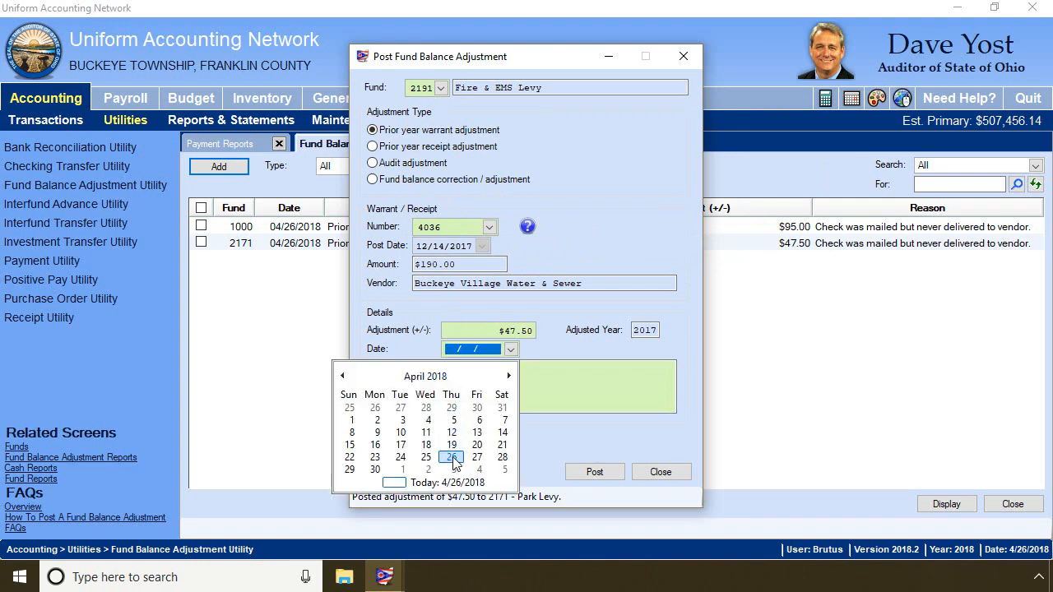
{"action": "left_click", "coordinate": [453, 438]}
{"action": "left_click", "coordinate": [493, 389]}
{"action": "right_click", "coordinate": [503, 378]}
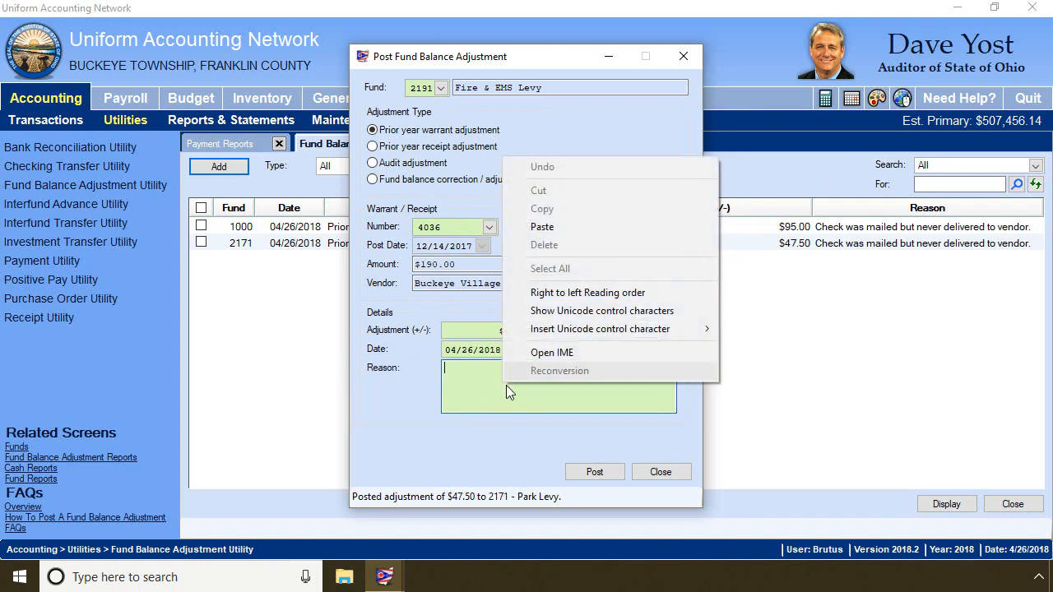
{"action": "left_click", "coordinate": [549, 228]}
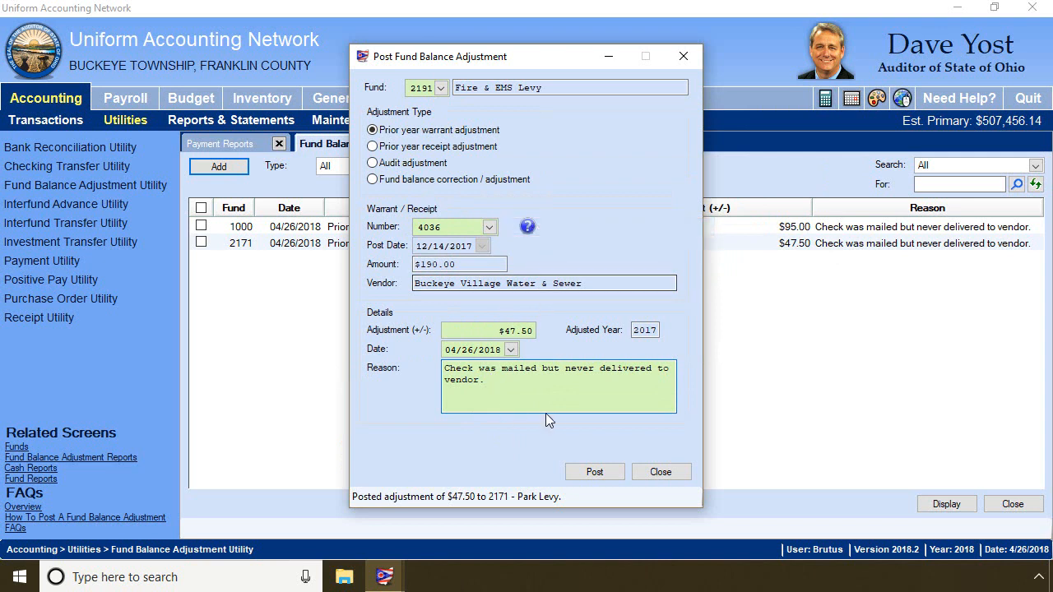
{"action": "left_click", "coordinate": [600, 473]}
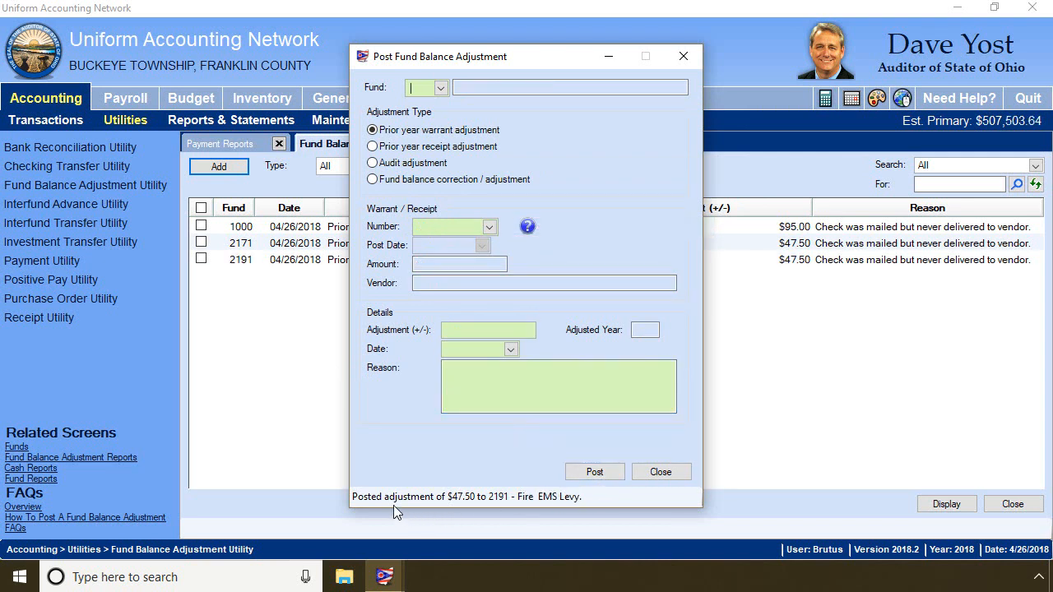
Finish posting by printing the fund balance adjustment report, and close the Fund Balance Adjustment Utility
{"action": "left_click", "coordinate": [654, 476]}
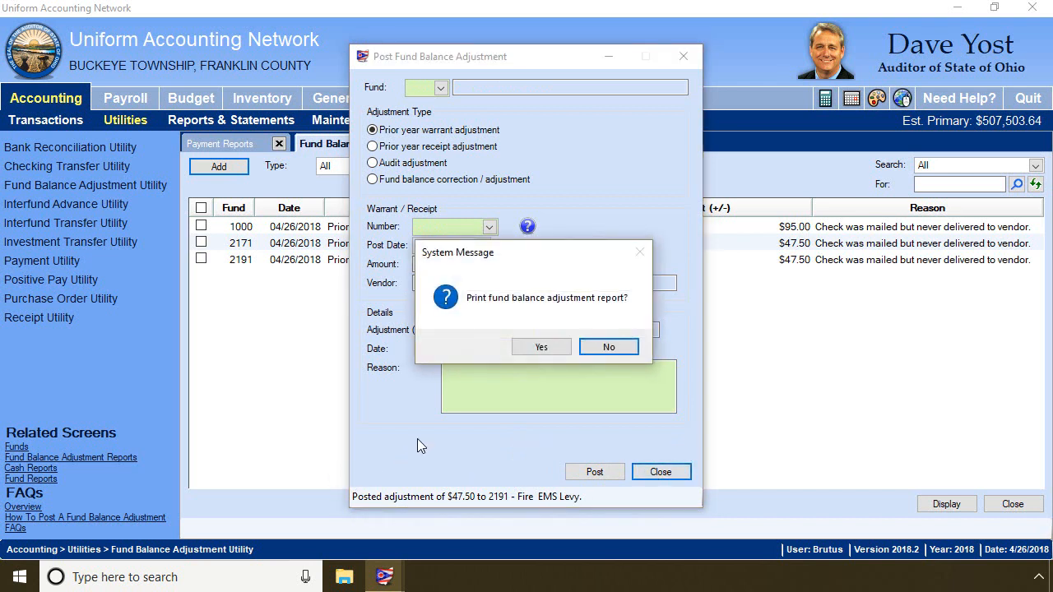
{"action": "left_click", "coordinate": [543, 348]}
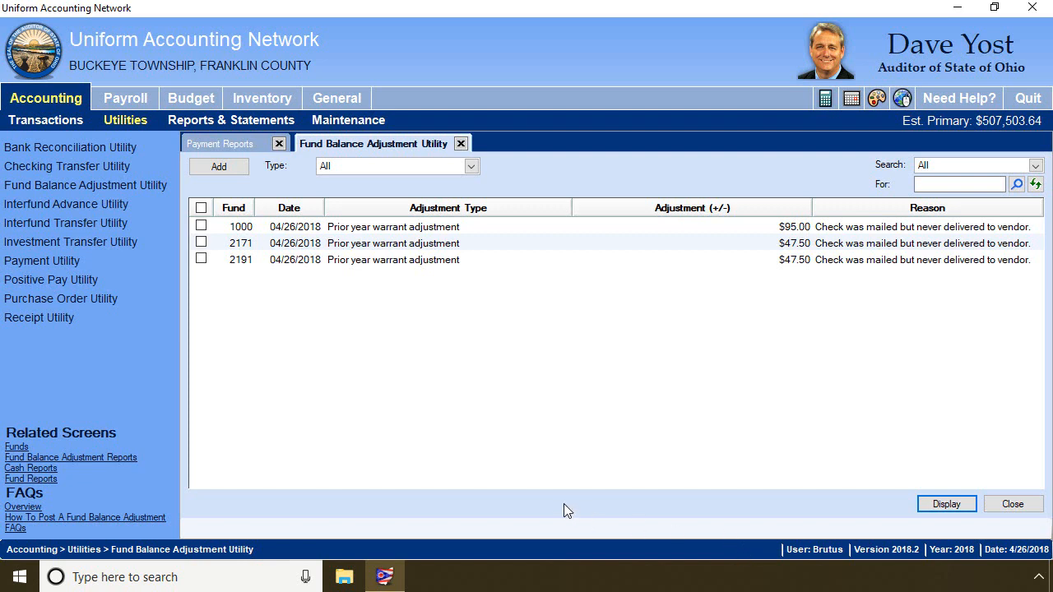
{"action": "left_click", "coordinate": [462, 144]}
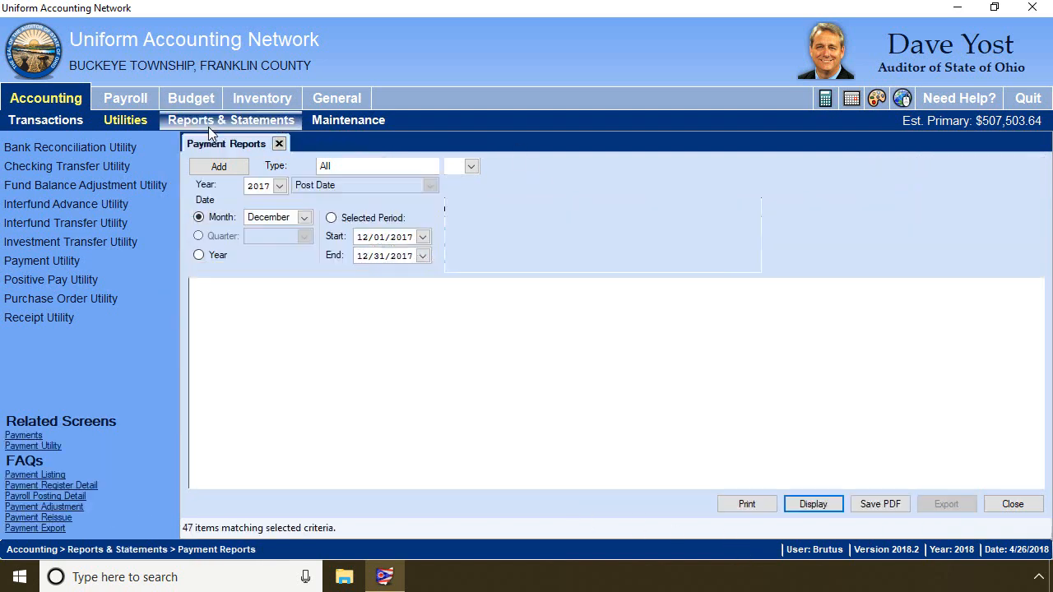
Display the 2018 Fund Balance Adjustment Listing for all posted adjustments and review the amounts for each fund
{"action": "left_click", "coordinate": [210, 121]}
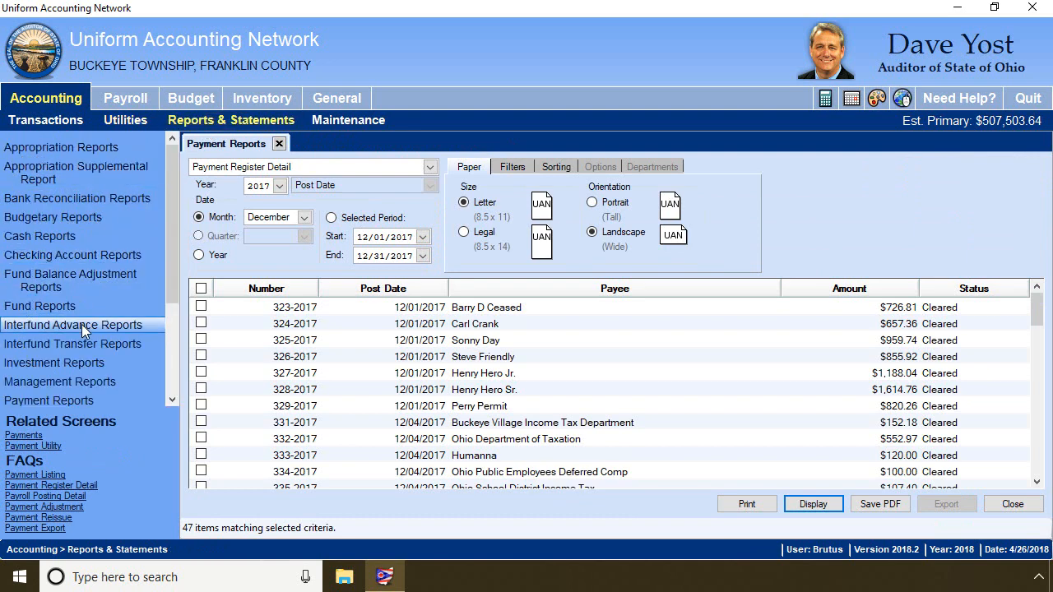
{"action": "left_click", "coordinate": [106, 276]}
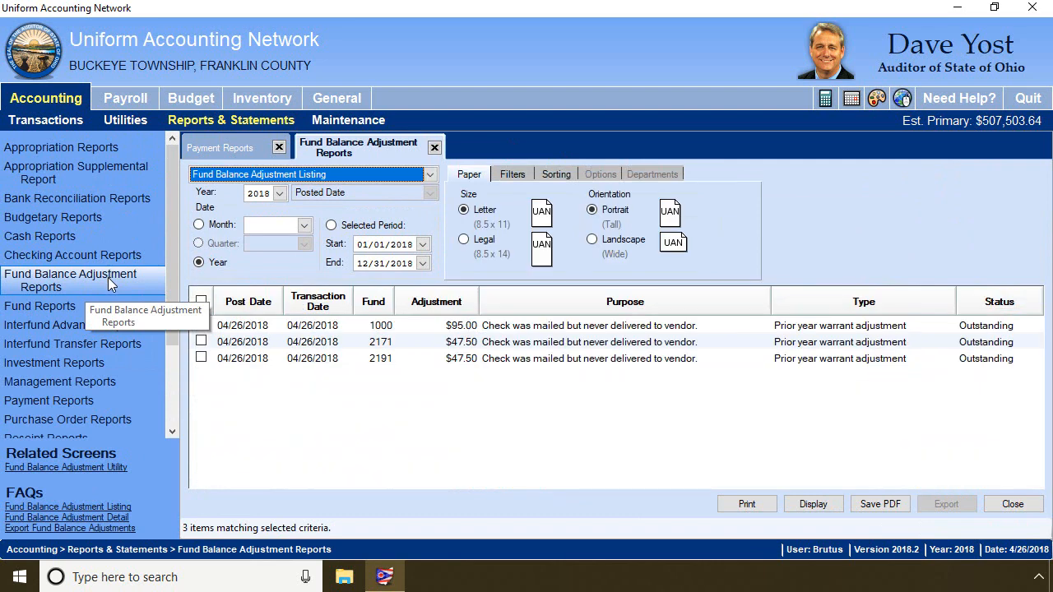
{"action": "left_click", "coordinate": [200, 302]}
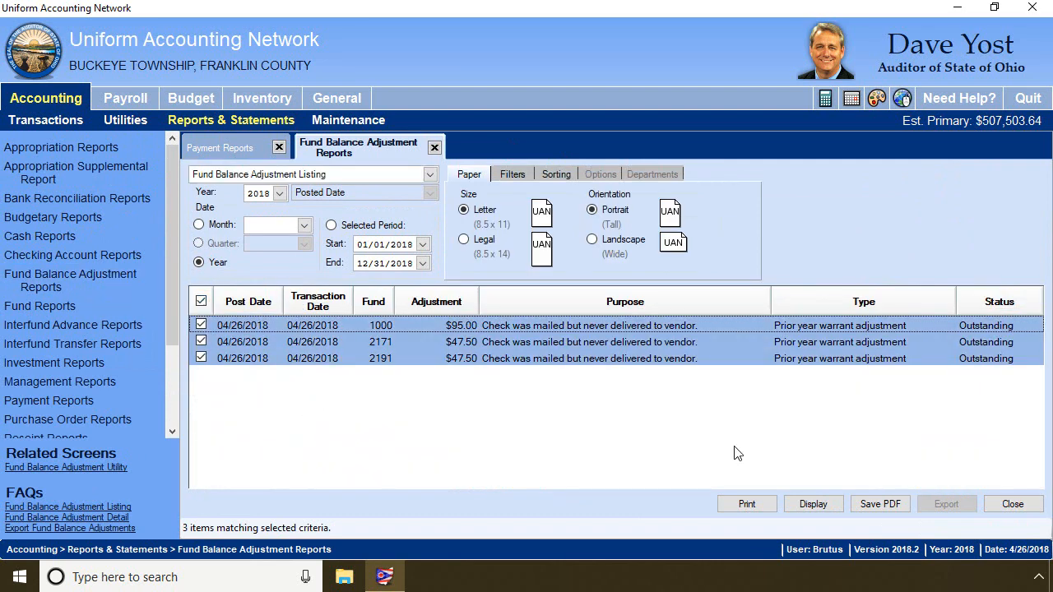
{"action": "left_click", "coordinate": [816, 506]}
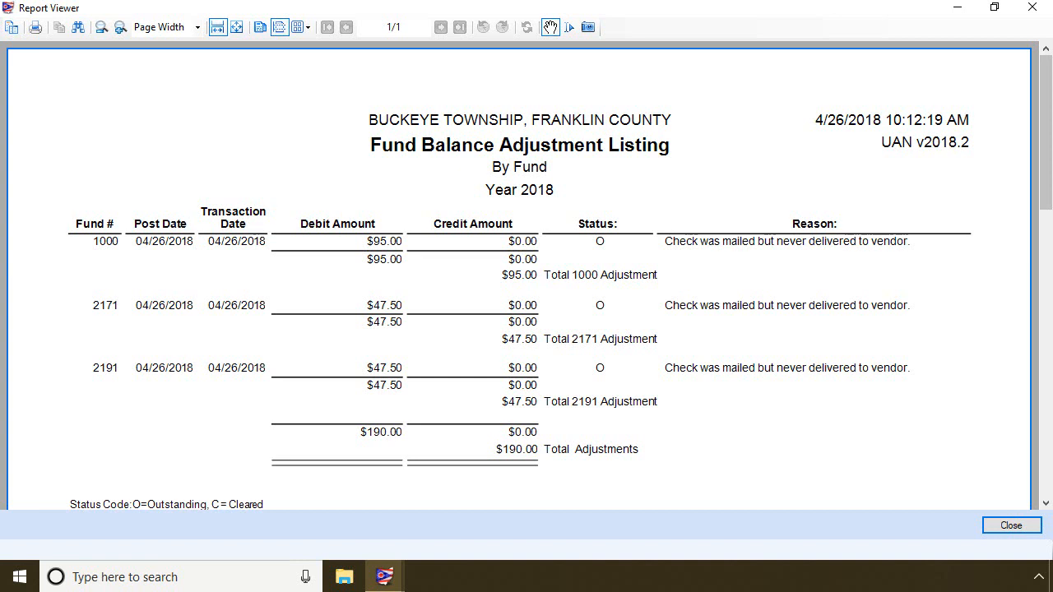
{"action": "left_click", "coordinate": [1025, 15]}
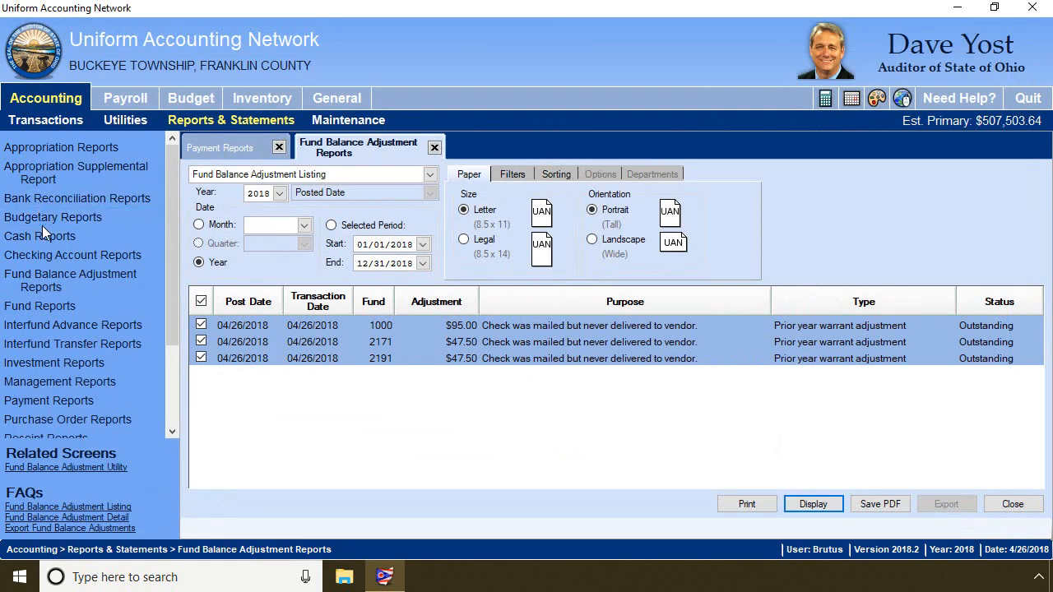
Display the 2018 Resources Available for Appropriation budgetary report for all funds and review the estimated resources
{"action": "left_click", "coordinate": [87, 219]}
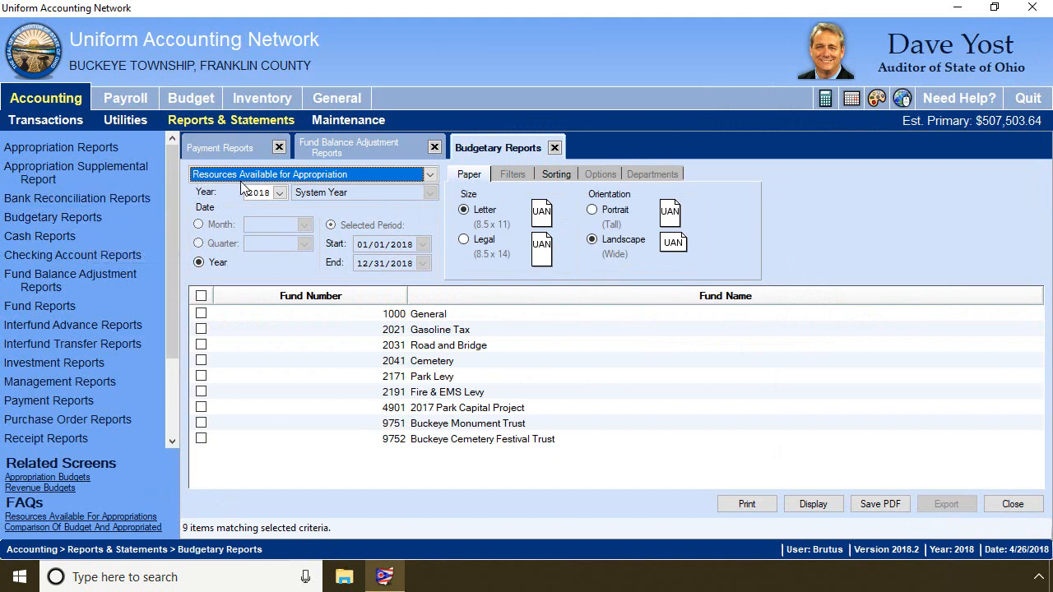
{"action": "left_click", "coordinate": [201, 296]}
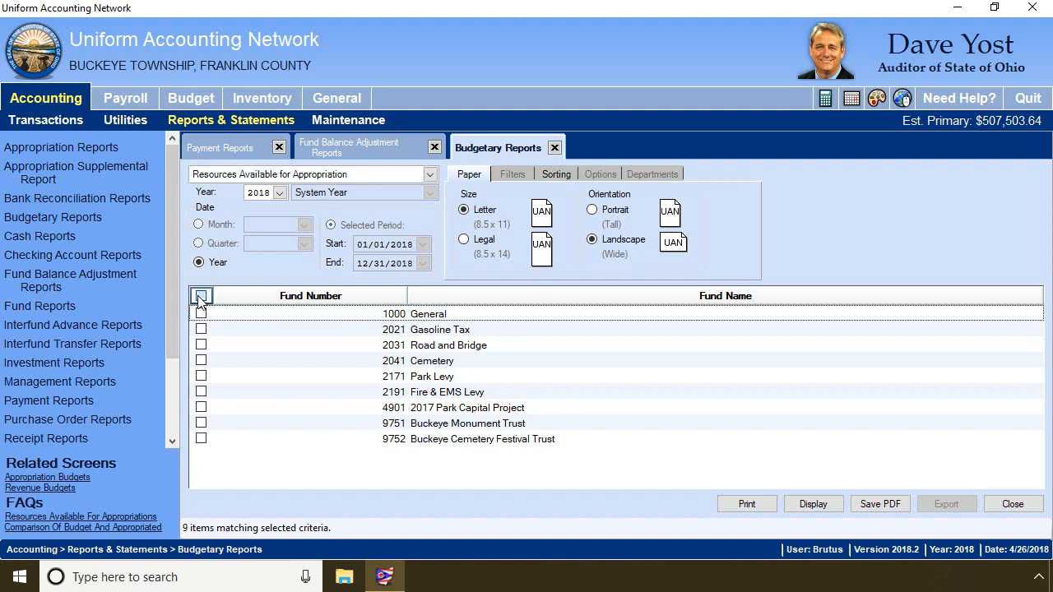
{"action": "left_click", "coordinate": [814, 504]}
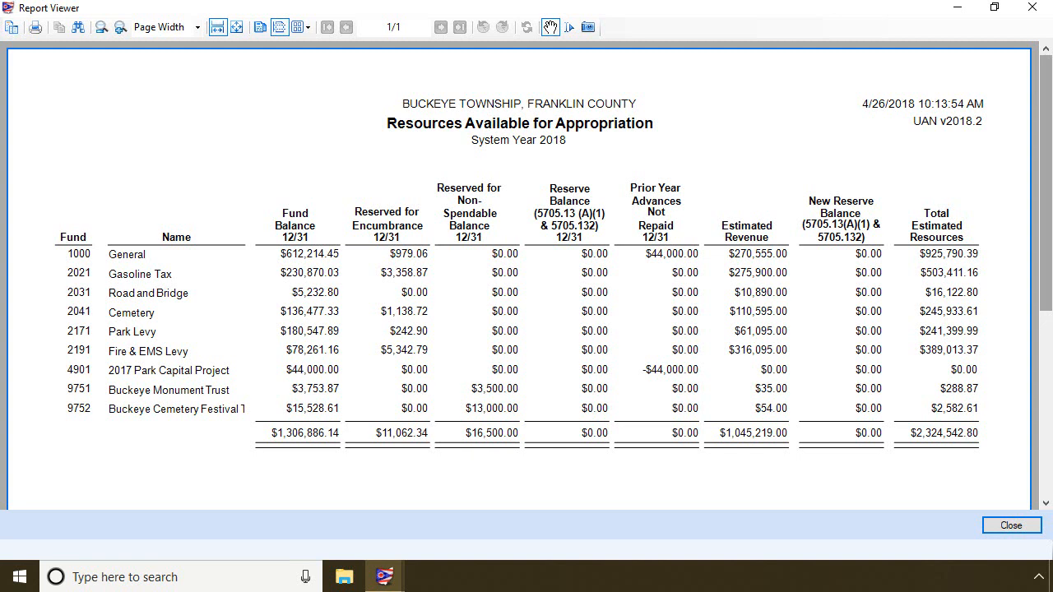
{"action": "left_click", "coordinate": [1032, 7]}
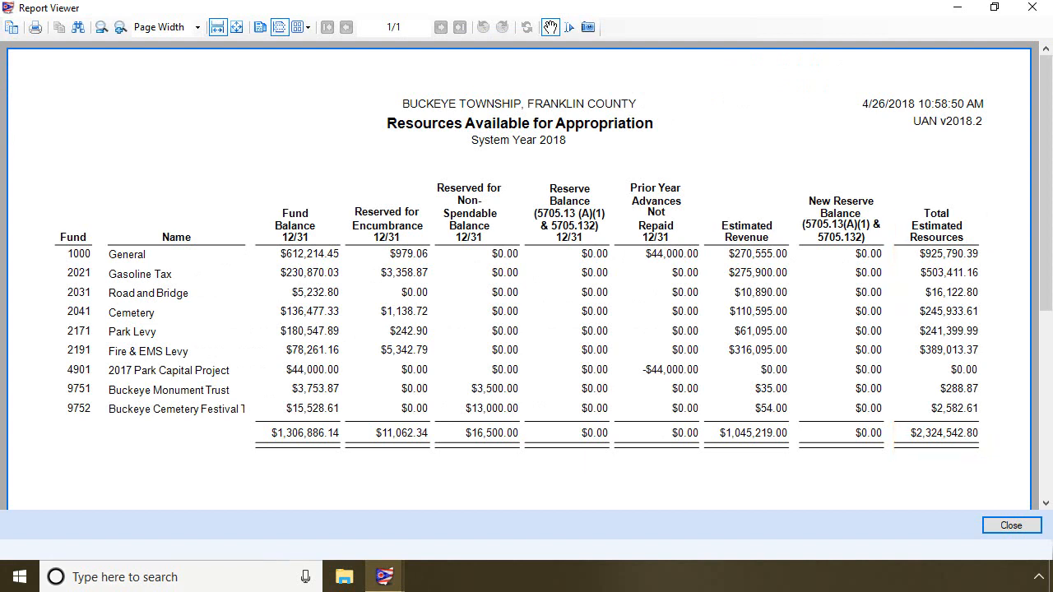
{"action": "left_click", "coordinate": [1025, 527]}
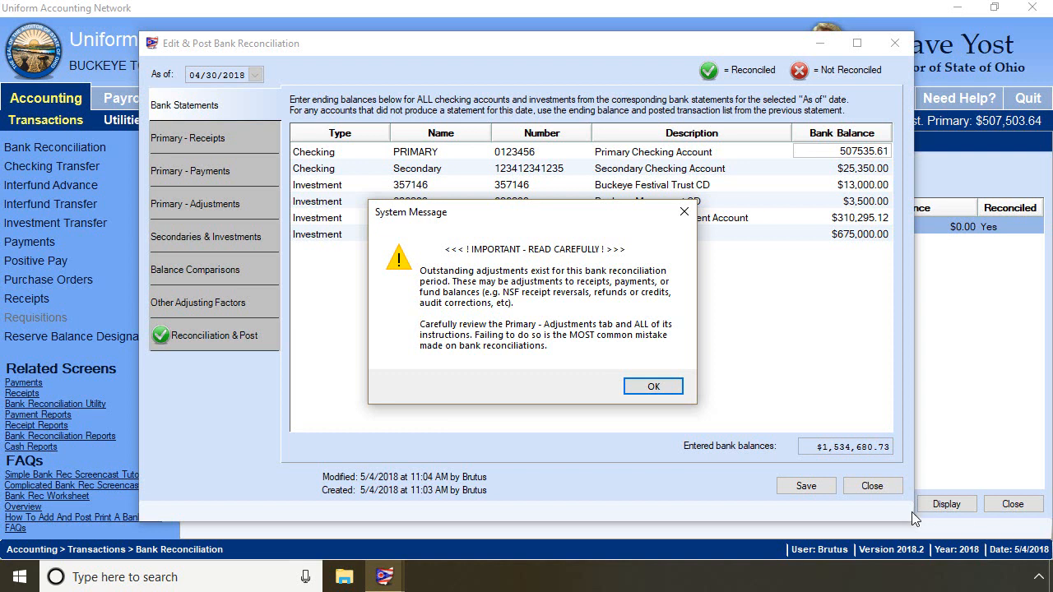
Acknowledge the outstanding adjustments notice and mark warrant 4036 as void among the primary payments in the 04/30/2018 bank reconciliation
{"action": "left_click", "coordinate": [653, 388]}
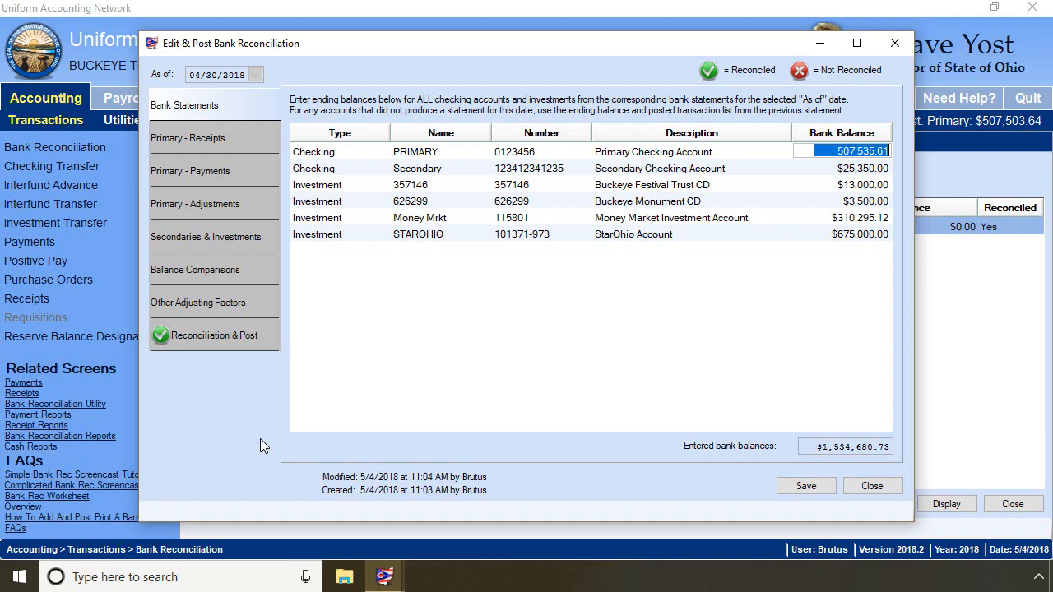
{"action": "left_click", "coordinate": [229, 175]}
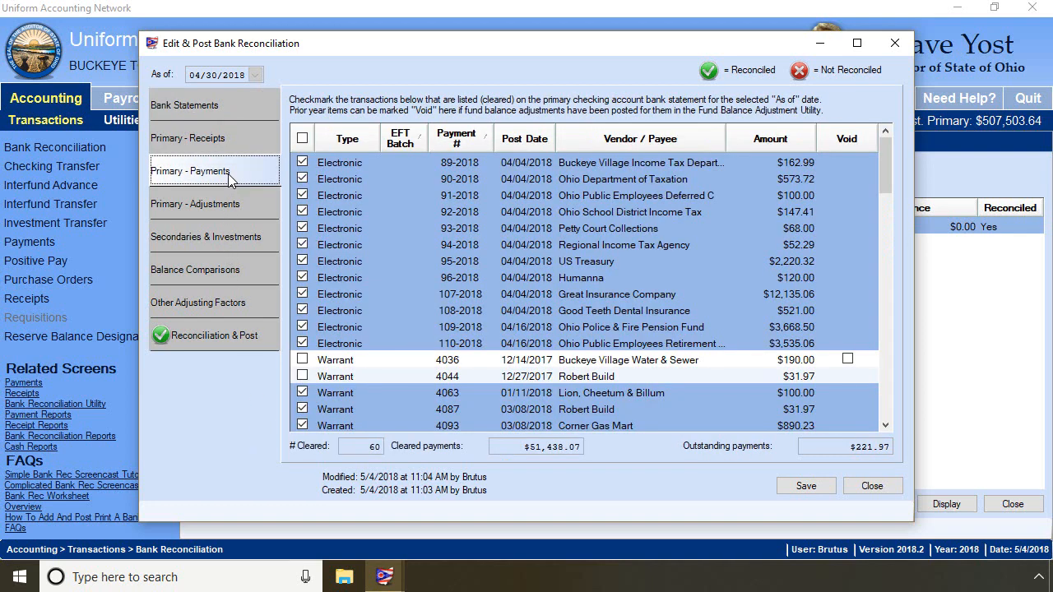
{"action": "left_click", "coordinate": [848, 359]}
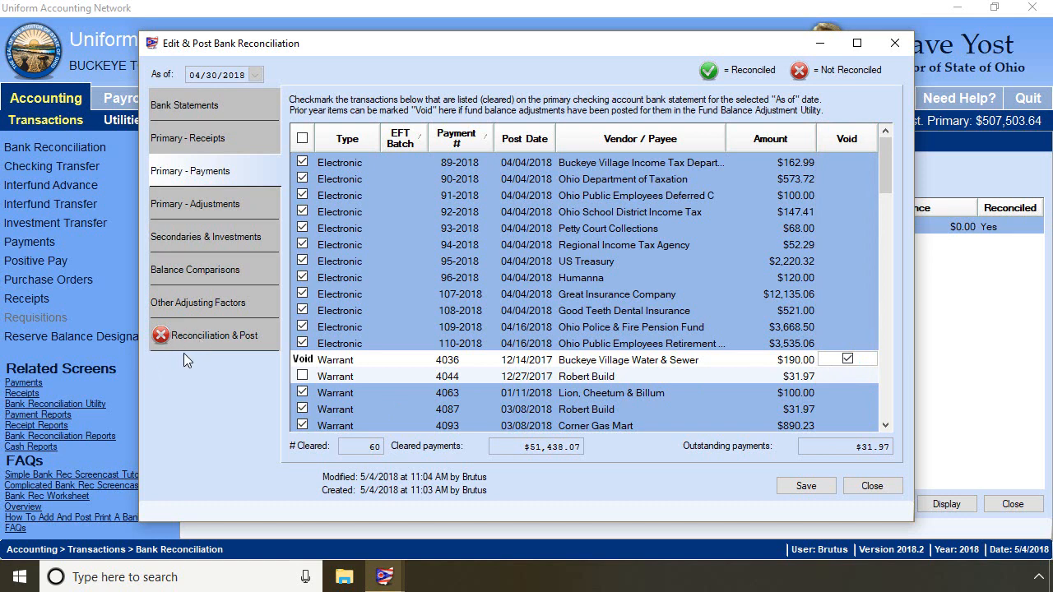
Clear all three fund balance adjustments for item 4036 against the primary checking account and save the bank reconciliation
{"action": "left_click", "coordinate": [204, 206]}
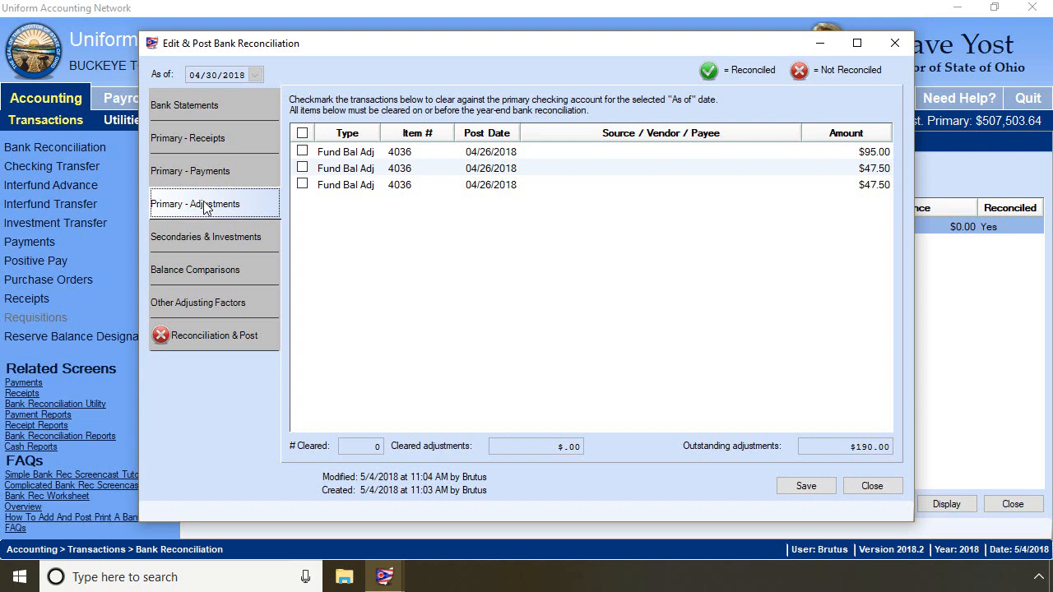
{"action": "left_click", "coordinate": [302, 151]}
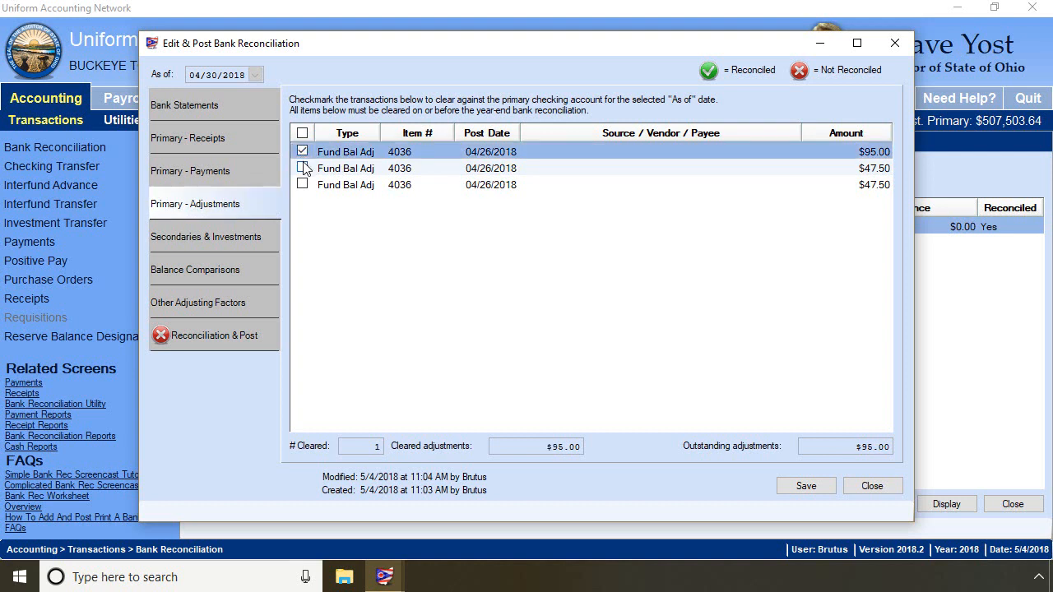
{"action": "left_click", "coordinate": [303, 168]}
{"action": "left_click", "coordinate": [302, 184]}
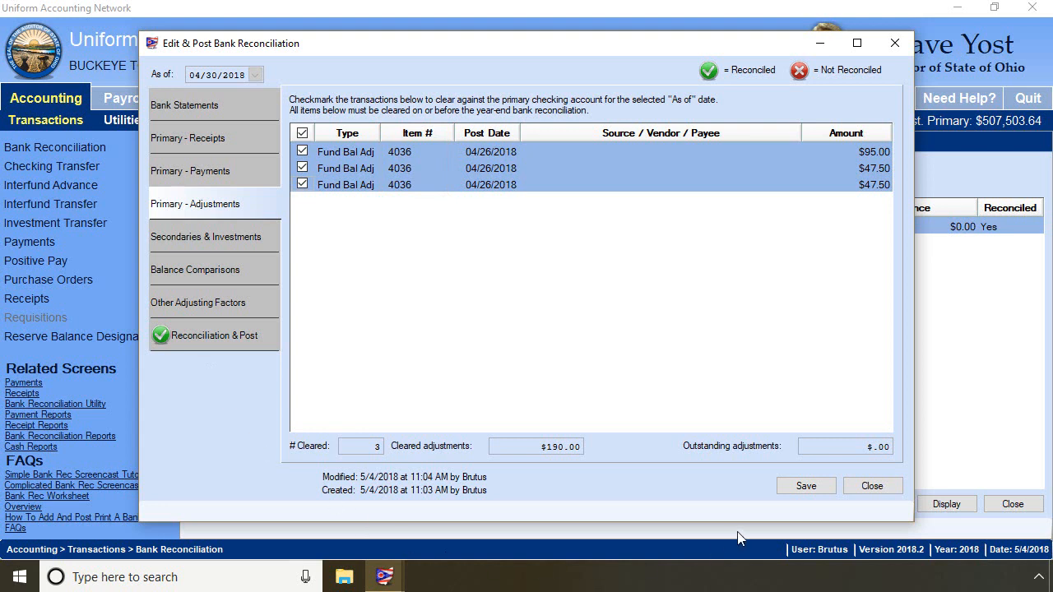
{"action": "left_click", "coordinate": [780, 489]}
{"action": "key", "text": "Return"}
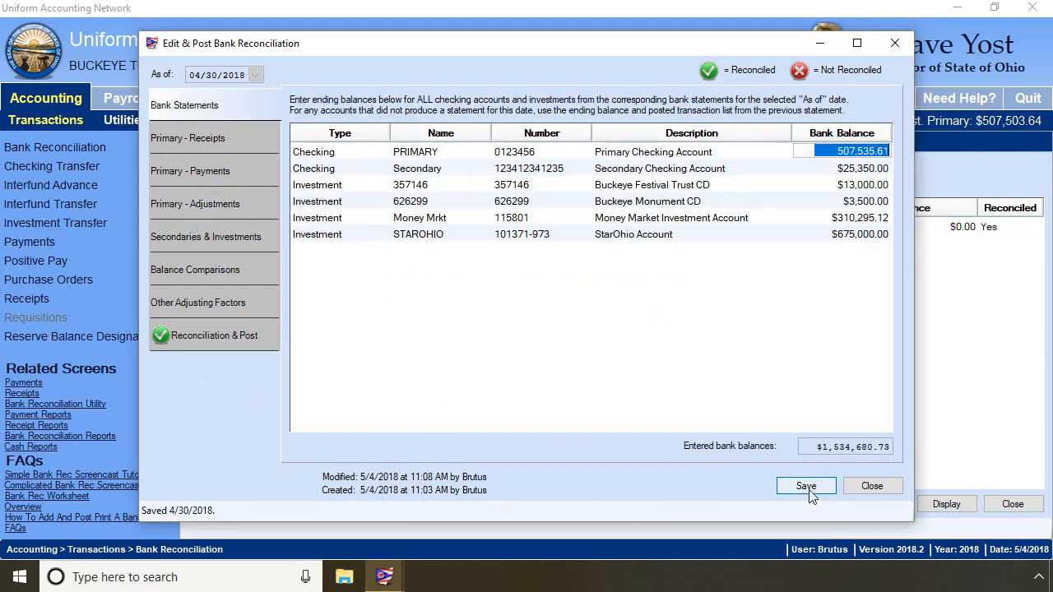